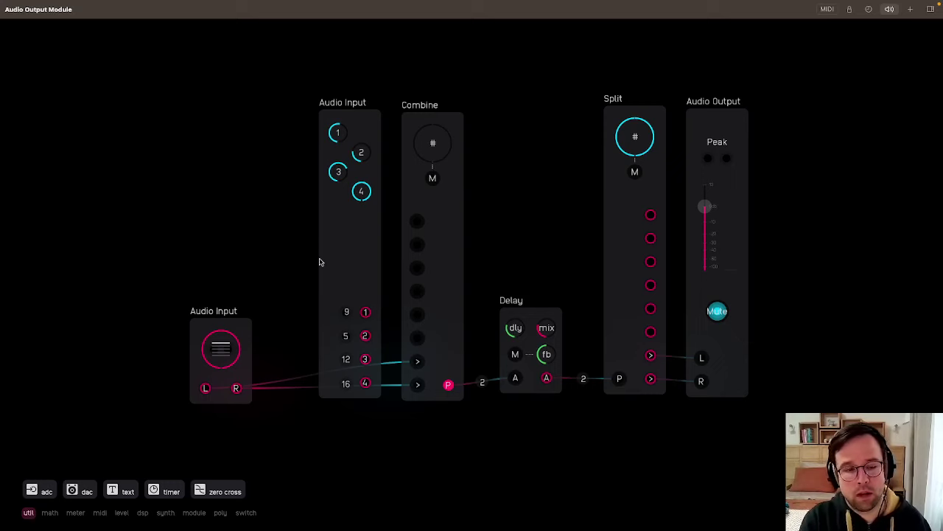
Pan the patch view left and nudge the stereo Audio Input tile toward the four-channel module
scroll(318, 261, "up", 2)
left_click_drag(310, 281, 353, 284)
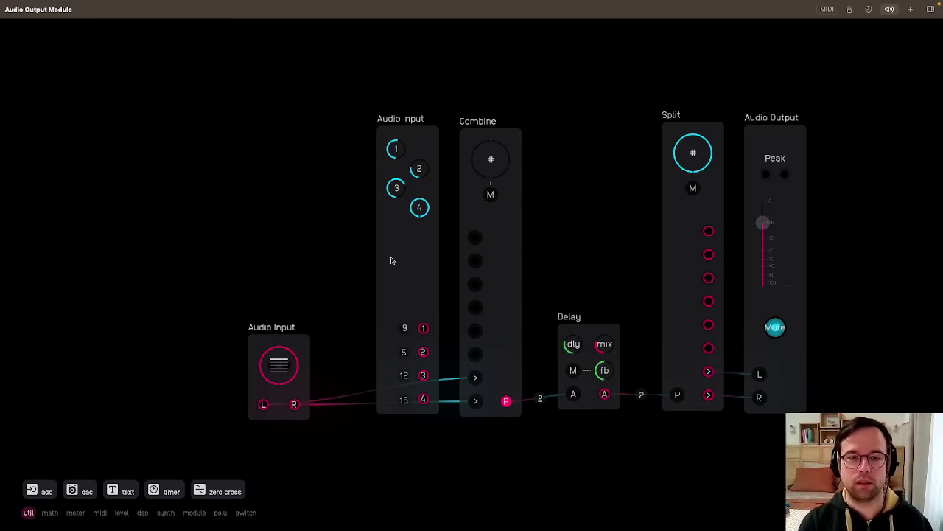
left_click(431, 272)
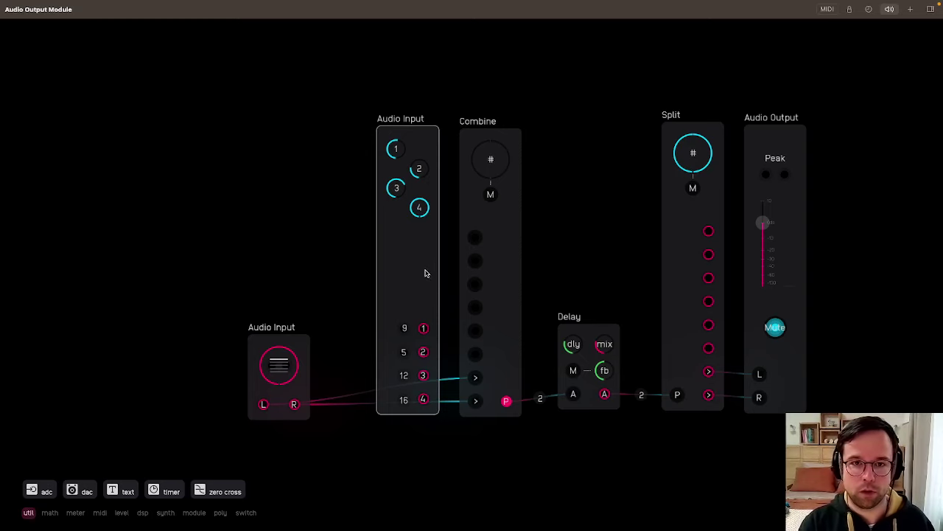
left_click(609, 192)
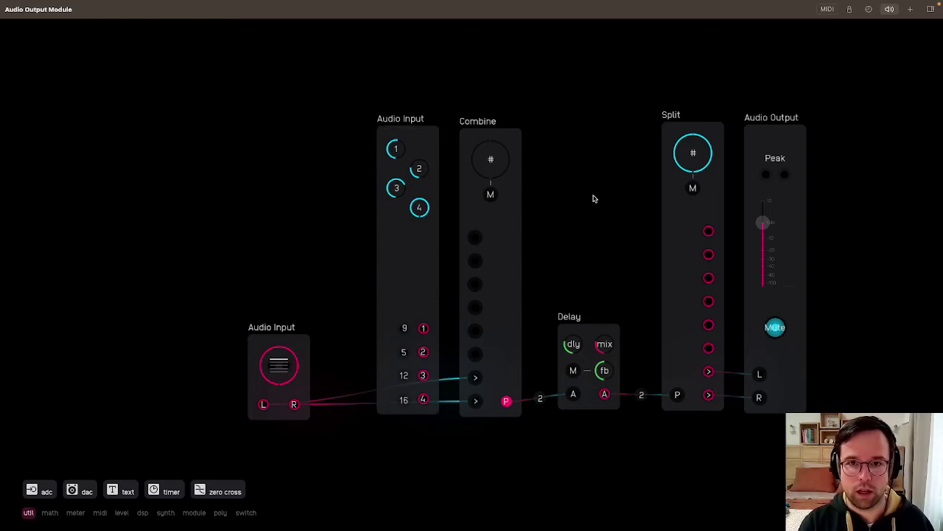
left_click_drag(303, 344, 350, 338)
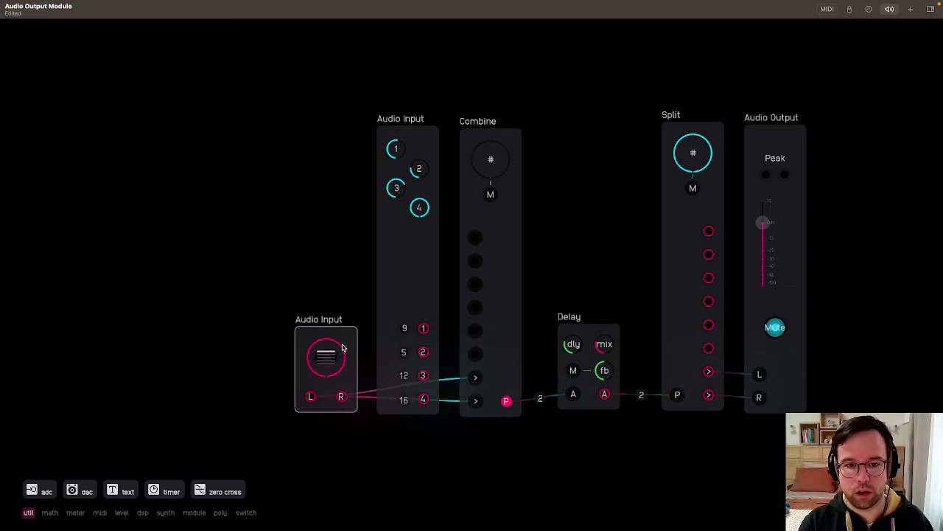
Tuck the stereo Audio Input tile beside the four-channel module and add an 'audio out' Audio Output Tile before the meter
left_click_drag(345, 321, 393, 248)
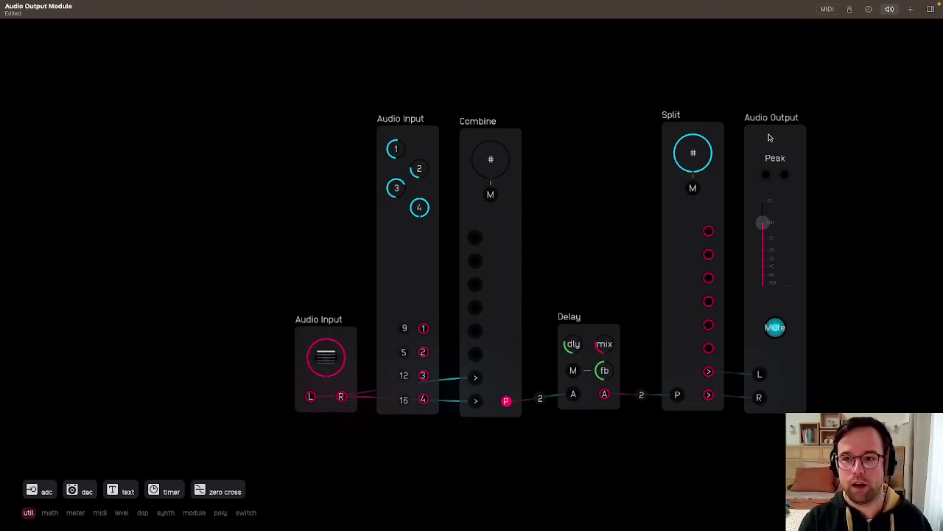
left_click(912, 8)
left_click(715, 9)
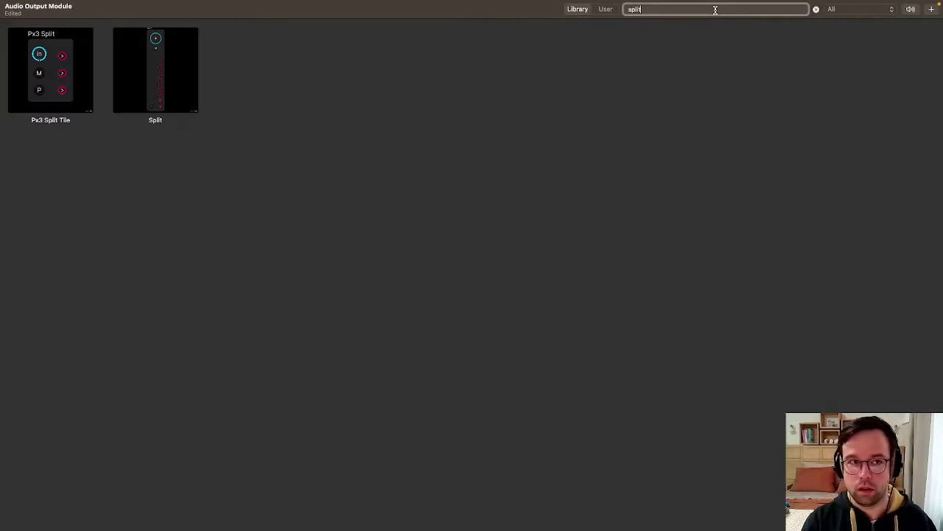
type("audio out")
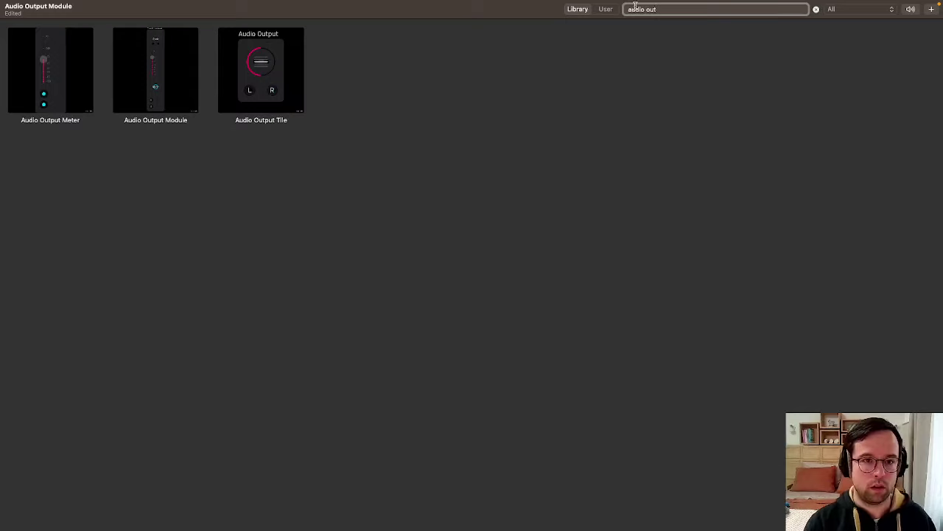
left_click_drag(285, 47, 830, 361)
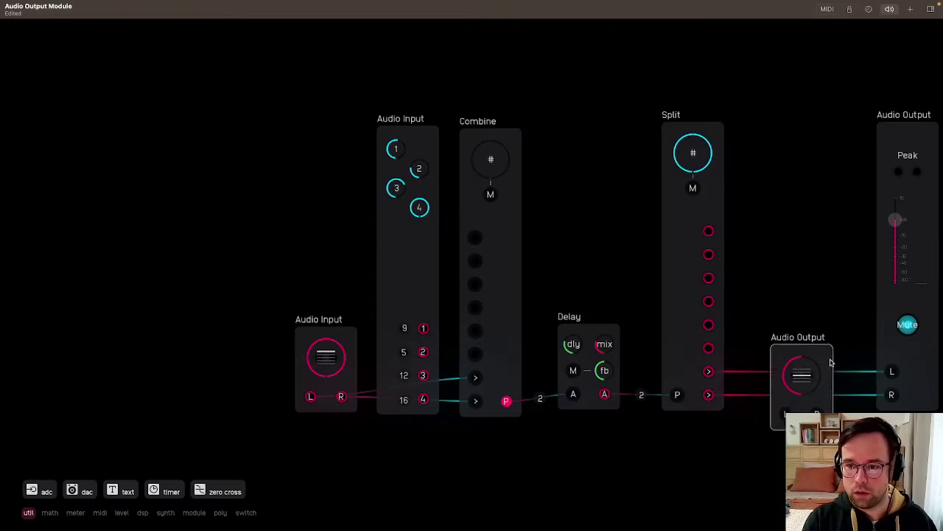
left_click_drag(330, 285, 192, 277)
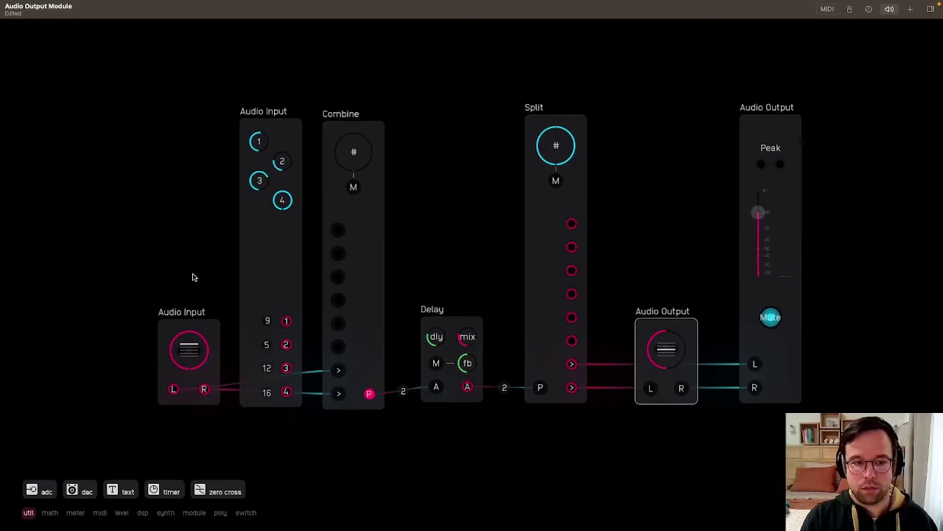
left_click(208, 337)
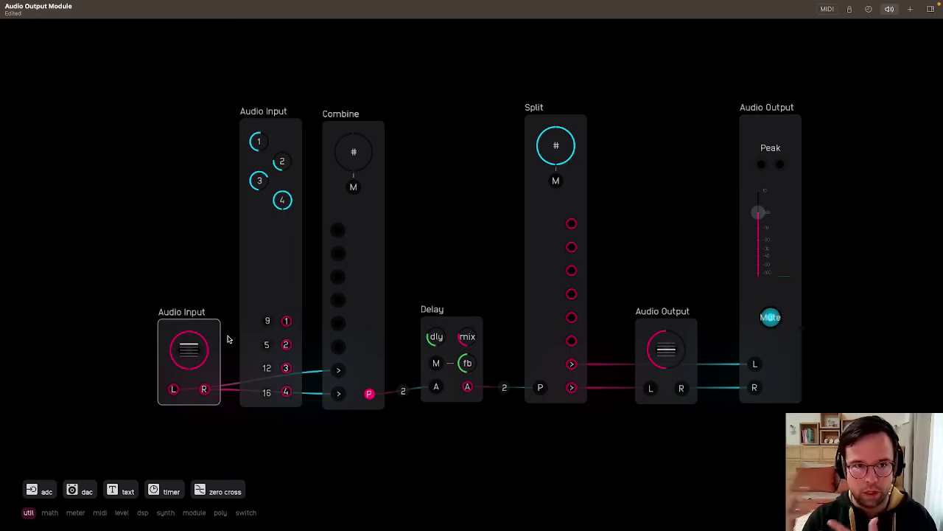
Raise the inserted Audio Output tile slightly
left_click(279, 239)
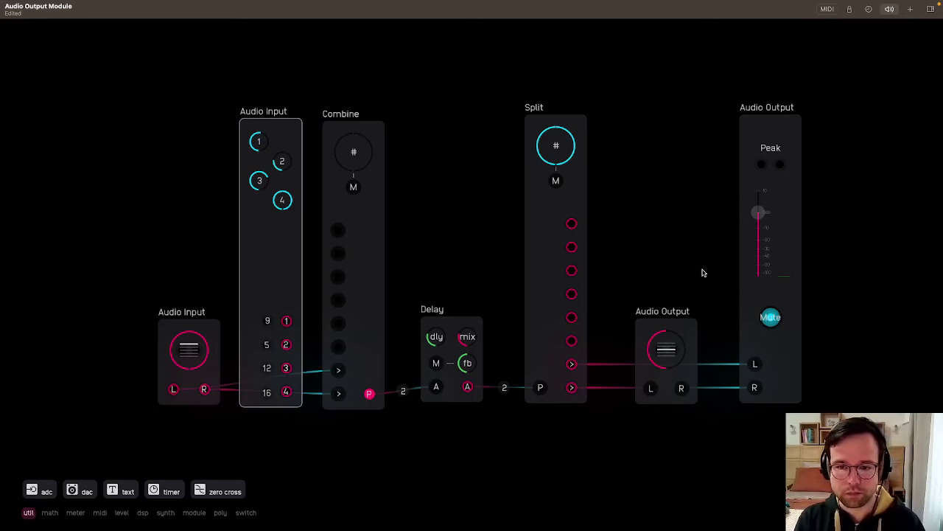
left_click(687, 348)
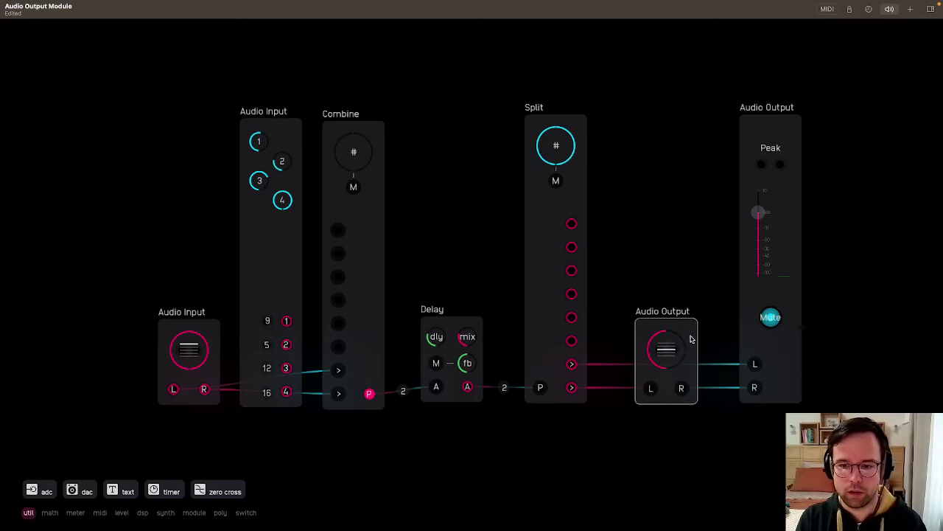
mouse_move(689, 329)
left_mouse_down()
mouse_move(695, 293)
mouse_move(688, 306)
mouse_move(697, 312)
left_mouse_up()
Inspect the Audio Output and stereo Audio Input tiles' insides, then delete the extra Audio Output tile
double_click(689, 316)
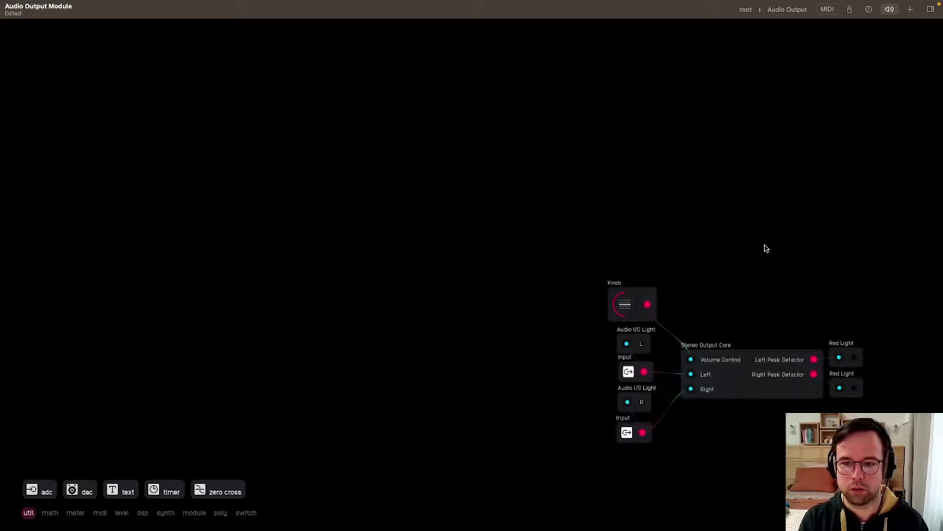
left_click(745, 10)
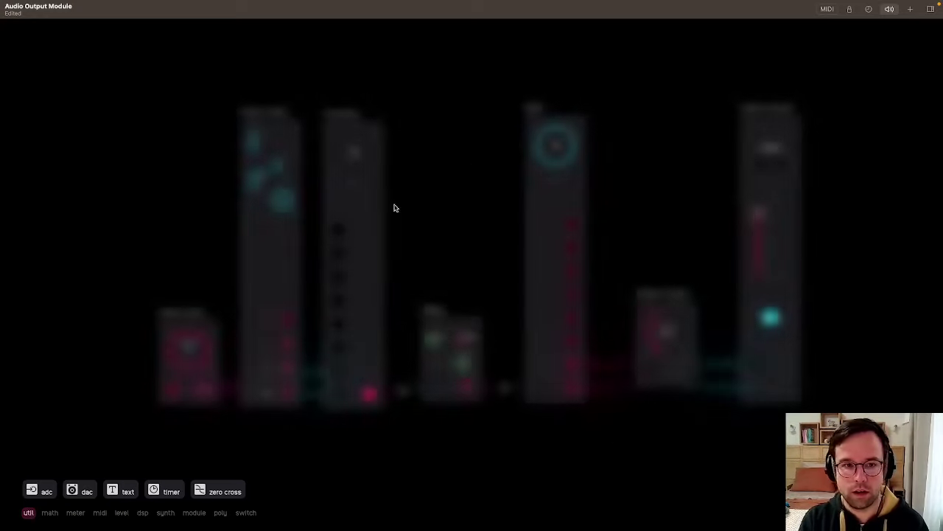
double_click(211, 331)
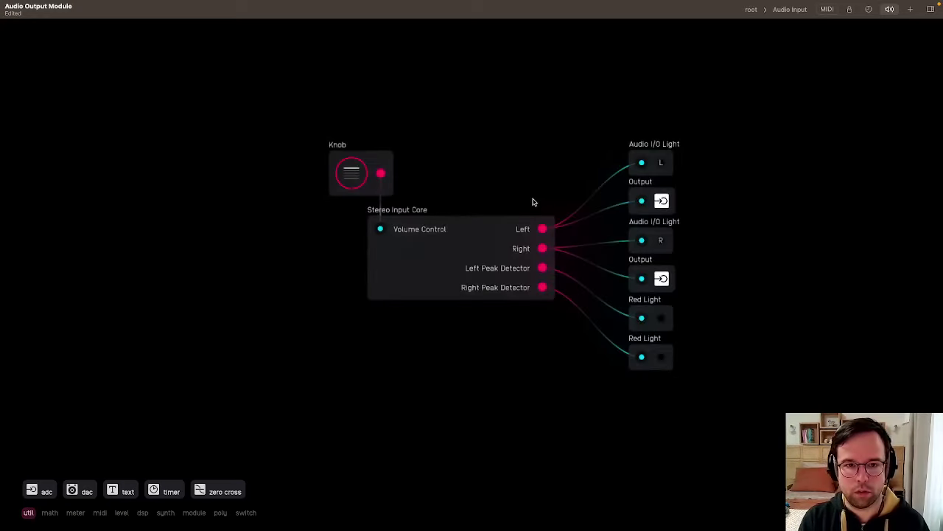
left_click(753, 9)
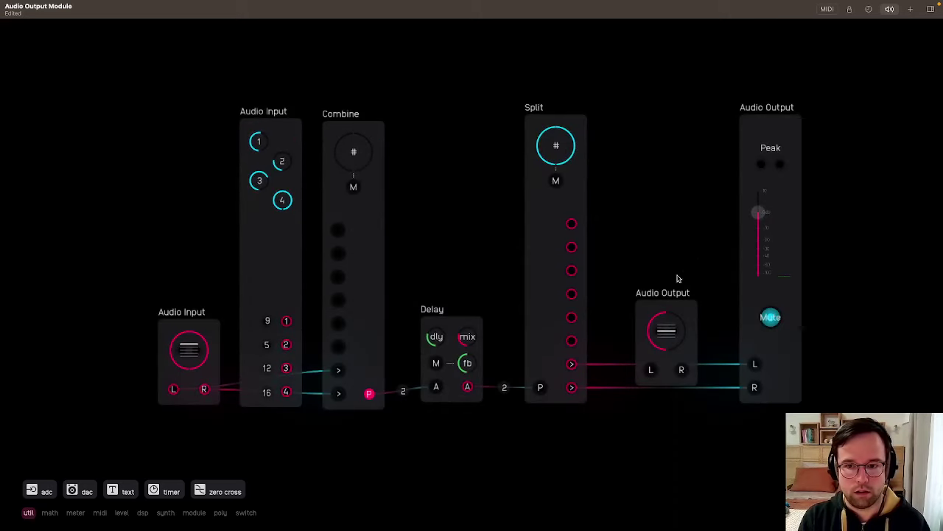
left_click(678, 317)
key("Delete")
Inside the stereo Audio Input tile, place the Knob just left of the Stereo Input Core
left_click(196, 331)
double_click(207, 327)
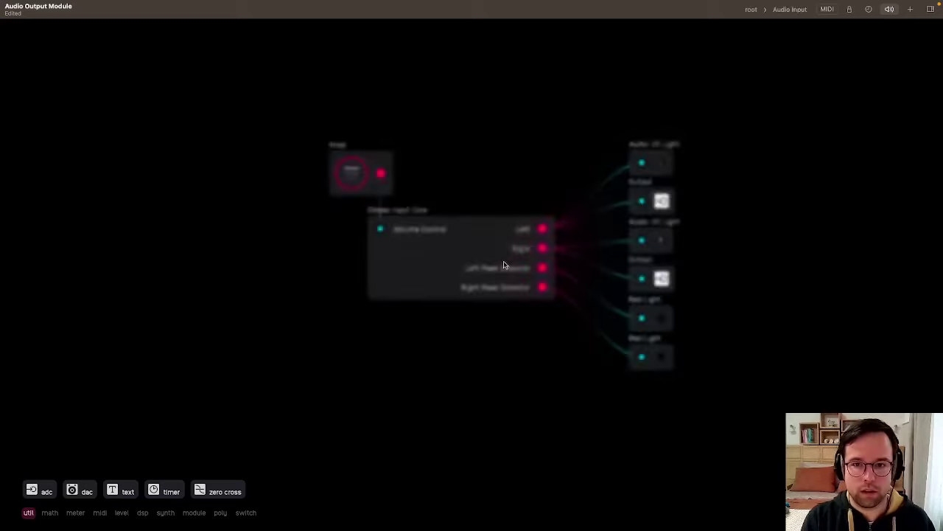
left_click_drag(319, 191, 345, 215)
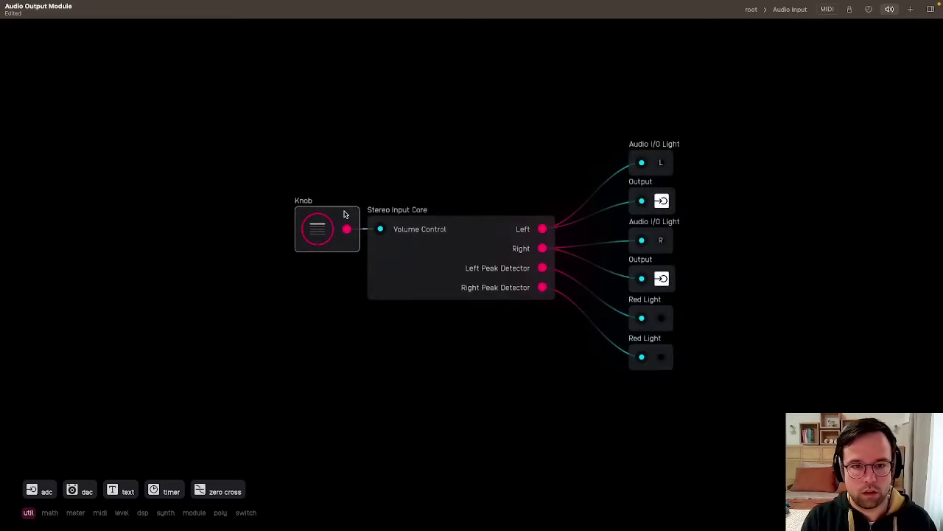
left_click(459, 257)
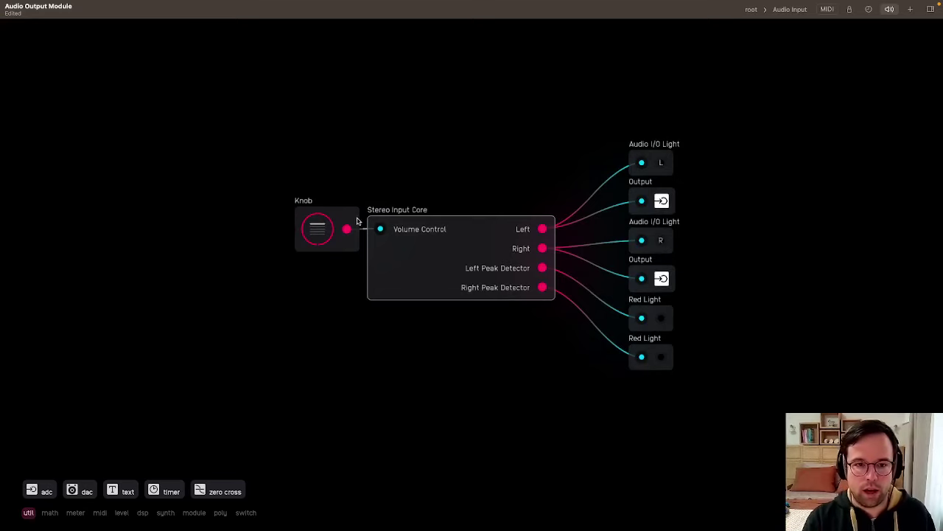
left_click_drag(342, 219, 332, 218)
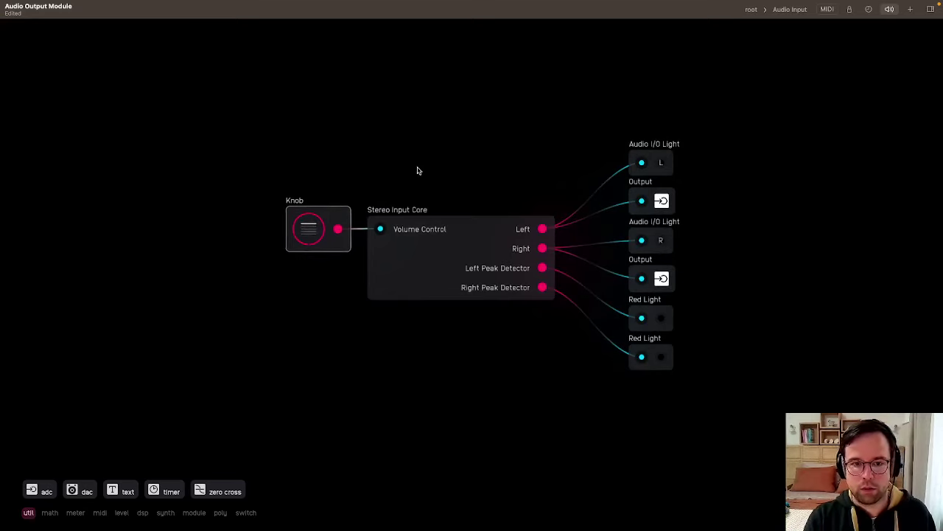
left_click(437, 157)
double_click(476, 228)
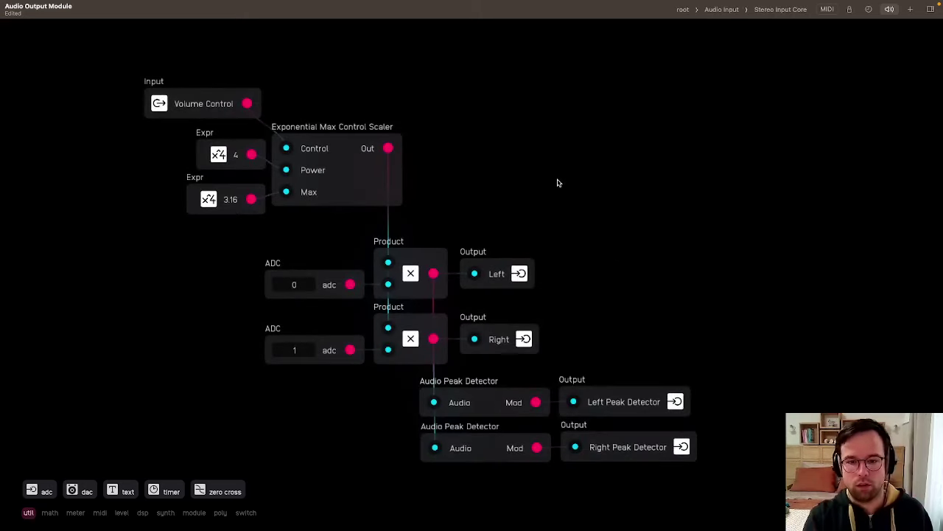
double_click(355, 175)
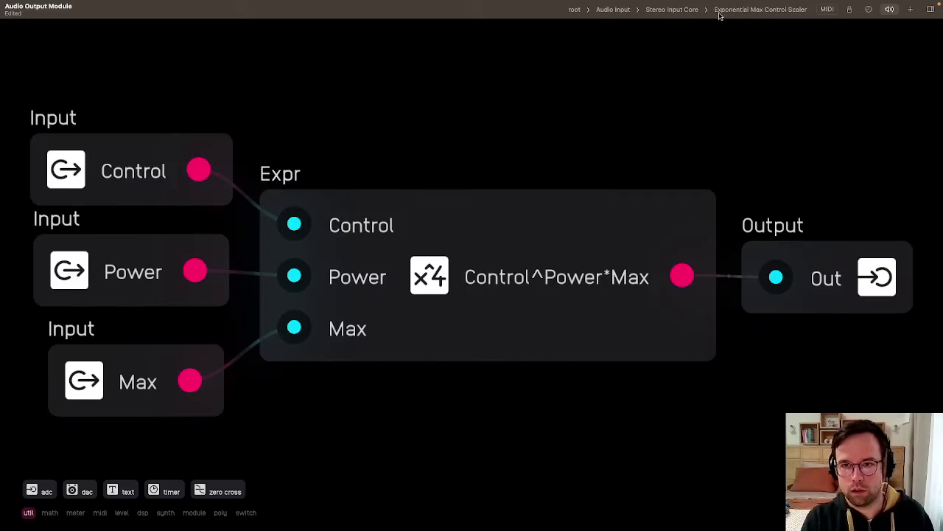
left_click(609, 9)
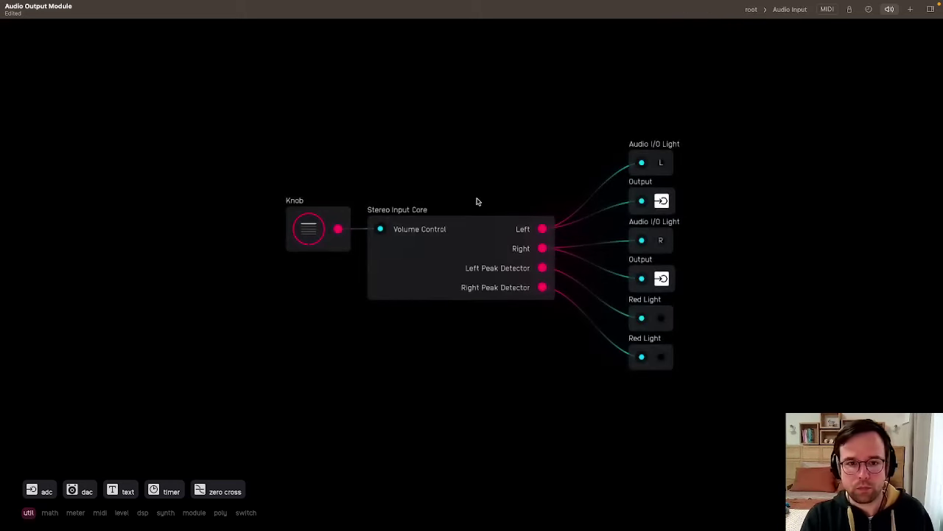
double_click(489, 274)
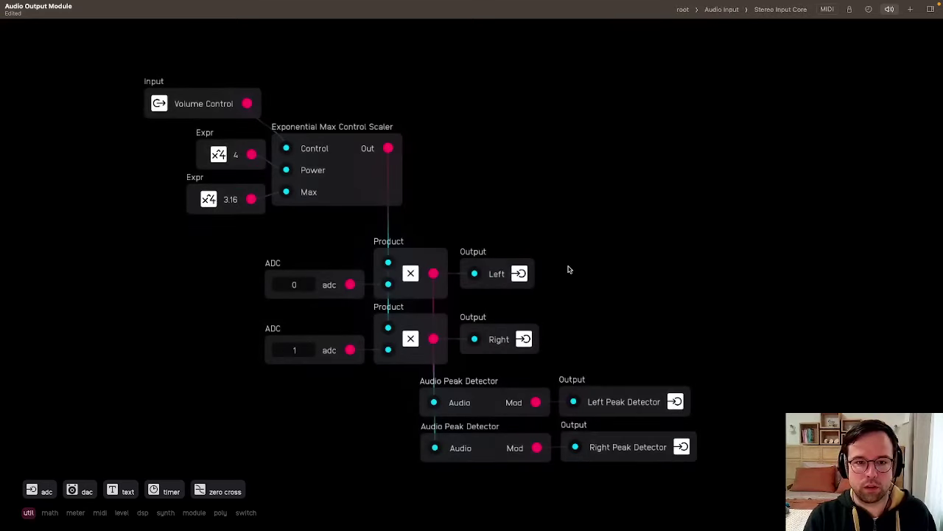
left_click(727, 9)
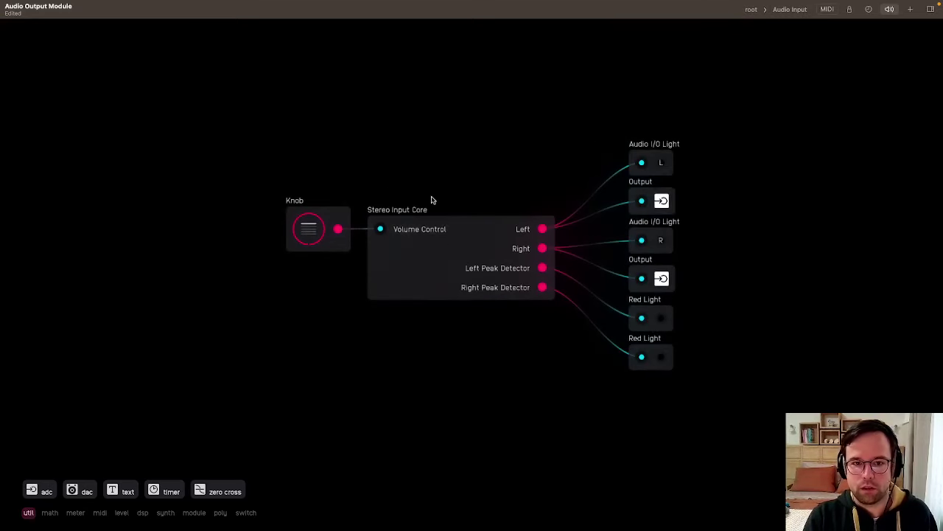
Inspect the Stereo Input Core's subpatch, then return to the top-level patch
right_click(509, 267)
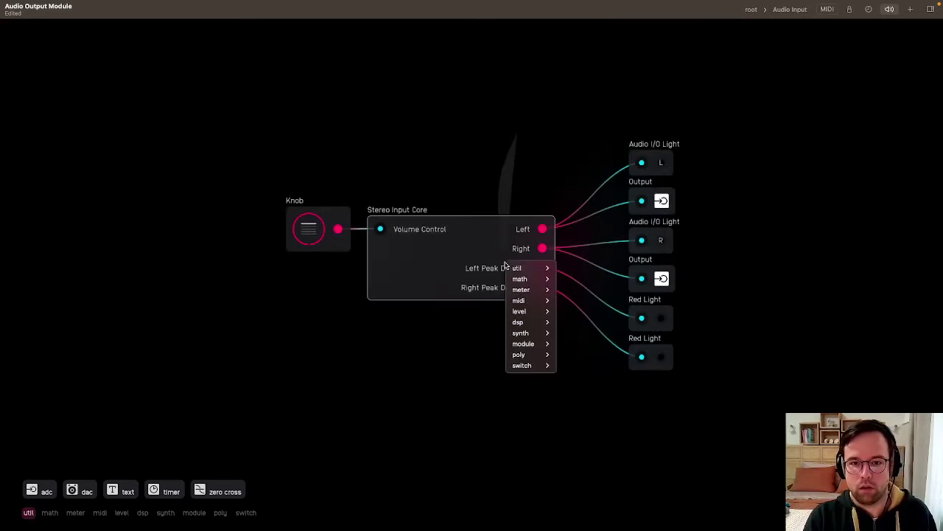
left_click(354, 178)
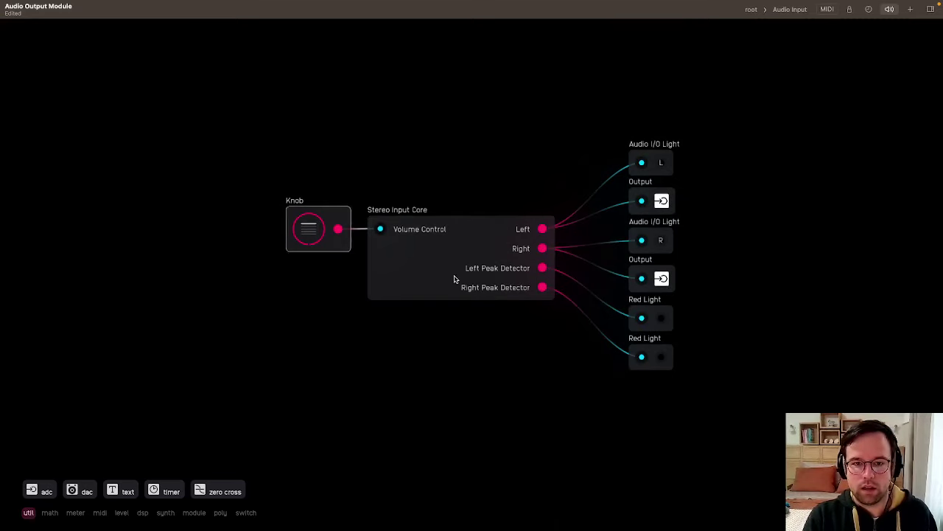
mouse_move(324, 200)
left_mouse_down()
mouse_move(415, 140)
mouse_move(678, 85)
mouse_move(648, 355)
mouse_move(698, 256)
mouse_move(682, 133)
mouse_move(703, 154)
left_mouse_up()
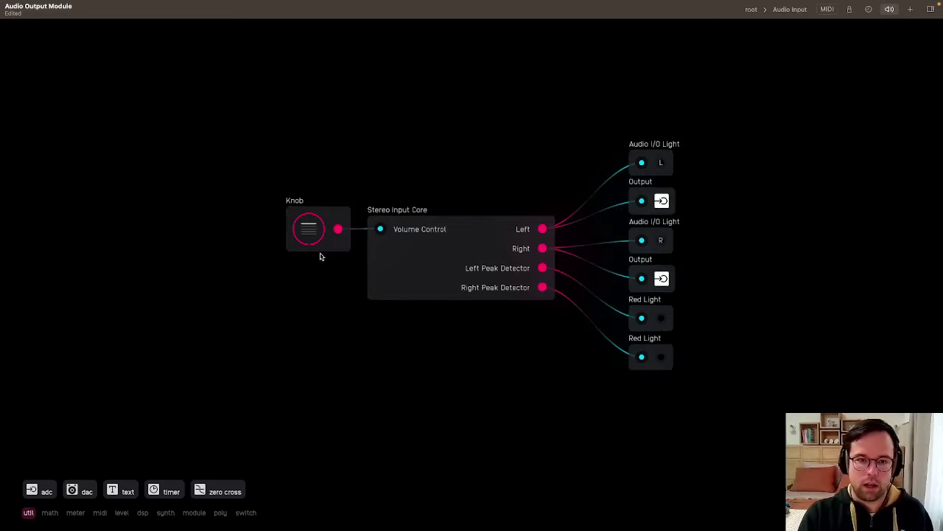
left_click(495, 231)
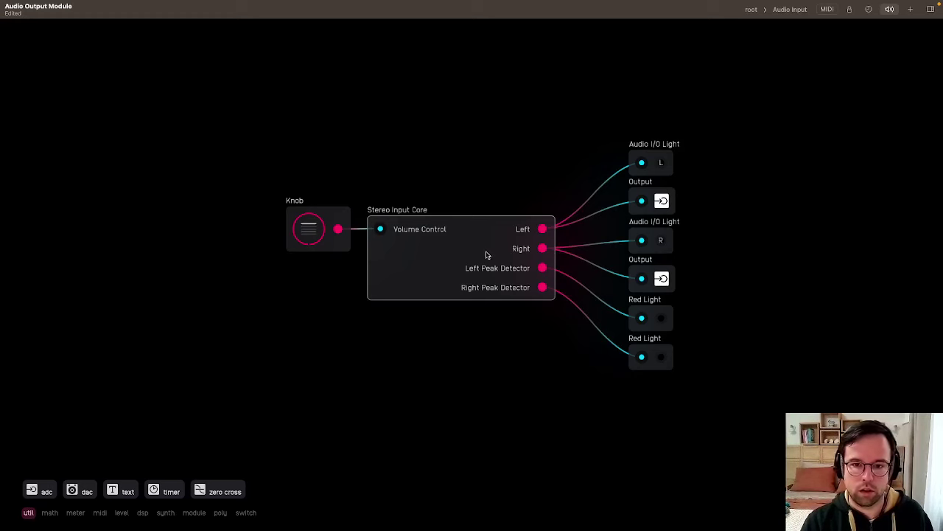
double_click(487, 255)
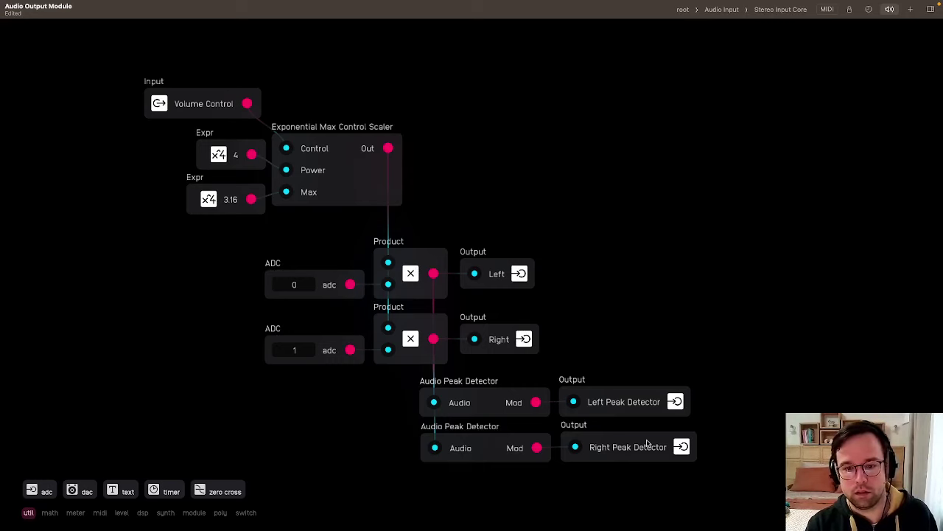
left_click(684, 10)
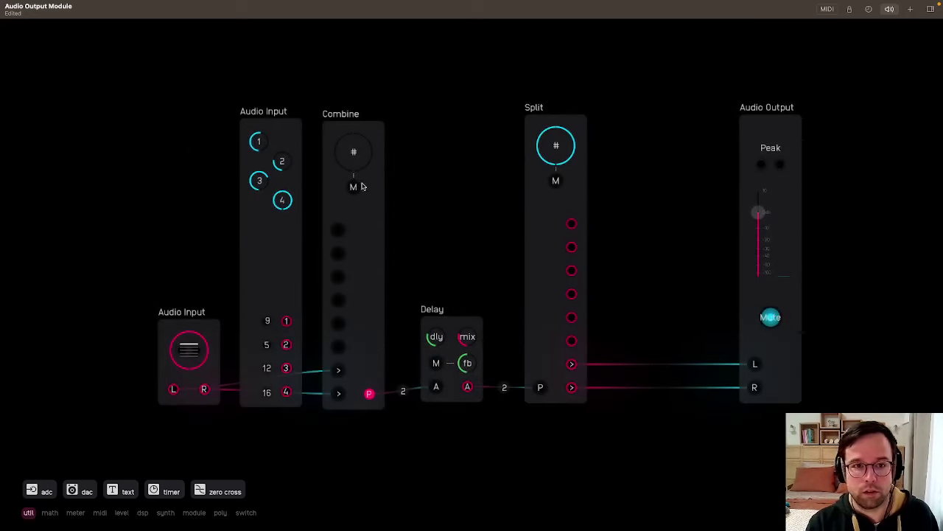
Turn the Audio Input module's channel knobs so the channels read inputs 1, 2, 3 and 4
left_click(299, 129)
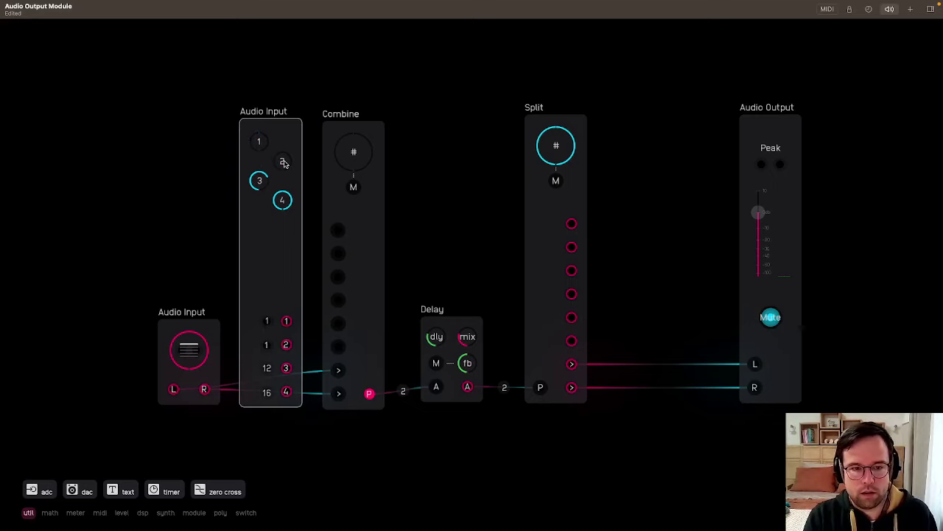
left_click_drag(283, 163, 284, 156)
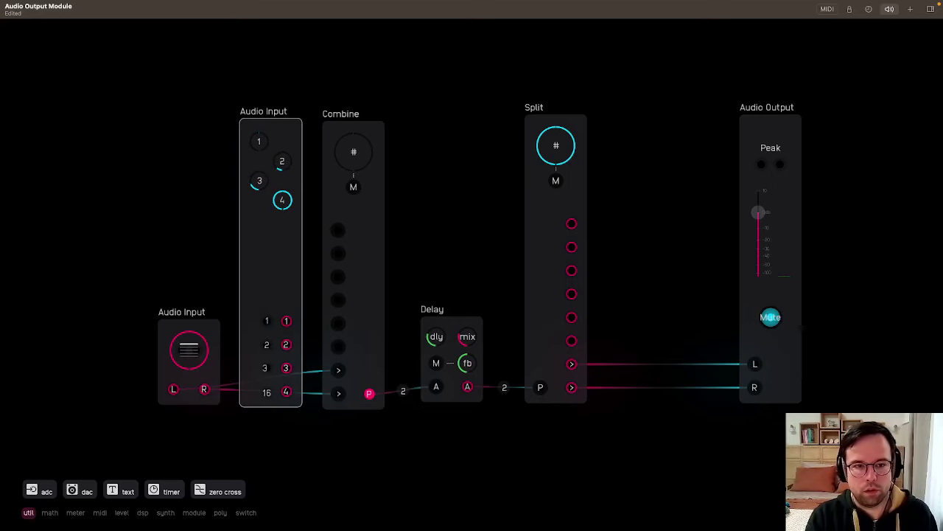
left_click_drag(282, 200, 283, 206)
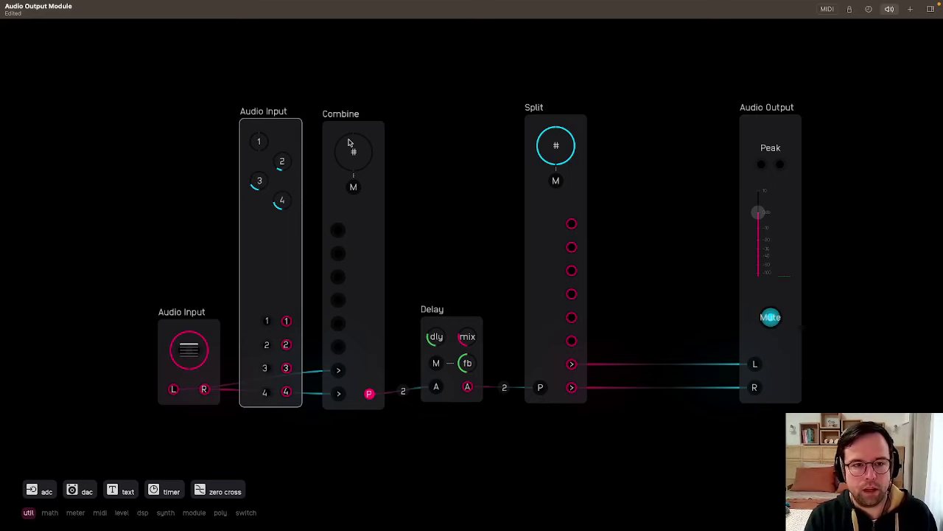
Enter the Audio Input module and select its output nodes, knobs and Audio Input Core
double_click(294, 127)
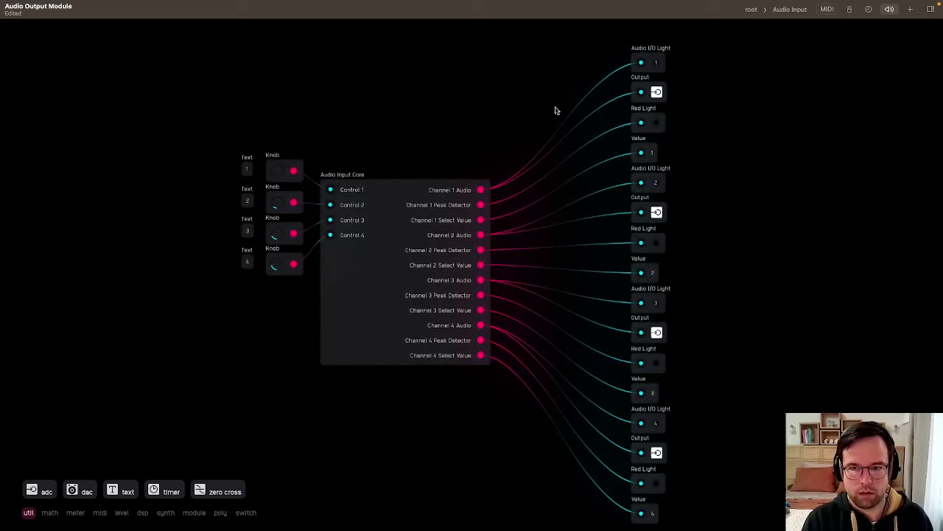
mouse_move(688, 63)
left_mouse_down()
mouse_move(627, 323)
mouse_move(619, 413)
mouse_move(651, 521)
mouse_move(649, 508)
left_mouse_up()
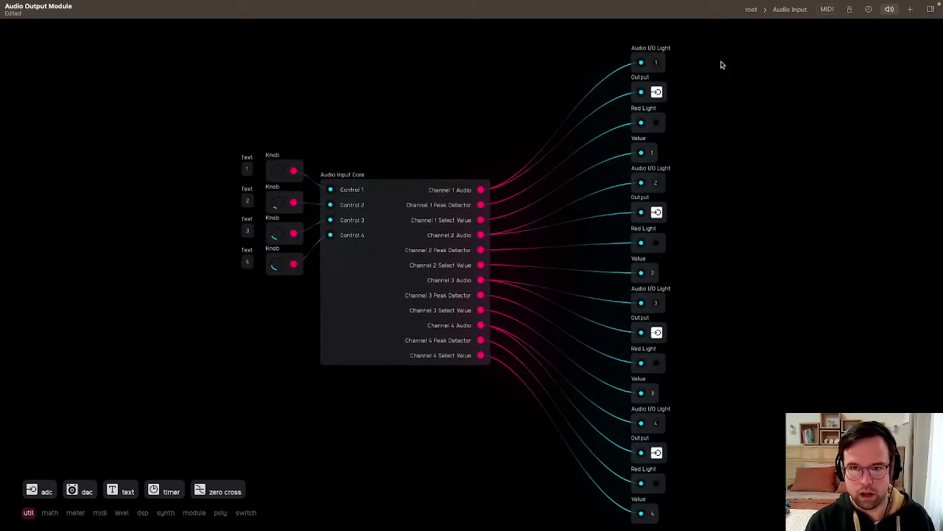
mouse_move(721, 65)
left_mouse_down()
mouse_move(730, 221)
mouse_move(704, 523)
mouse_move(703, 482)
mouse_move(689, 491)
left_mouse_up()
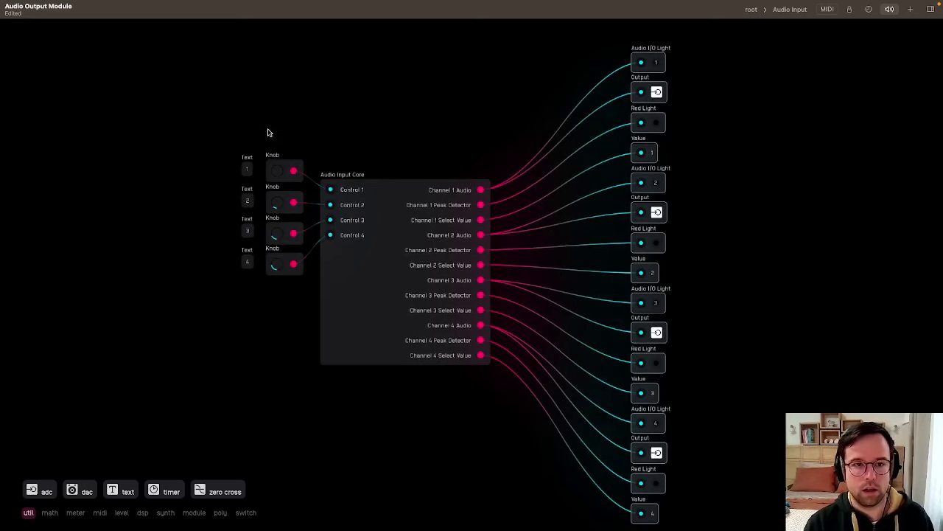
mouse_move(268, 130)
left_mouse_down()
mouse_move(205, 260)
mouse_move(316, 152)
mouse_move(273, 133)
left_mouse_up()
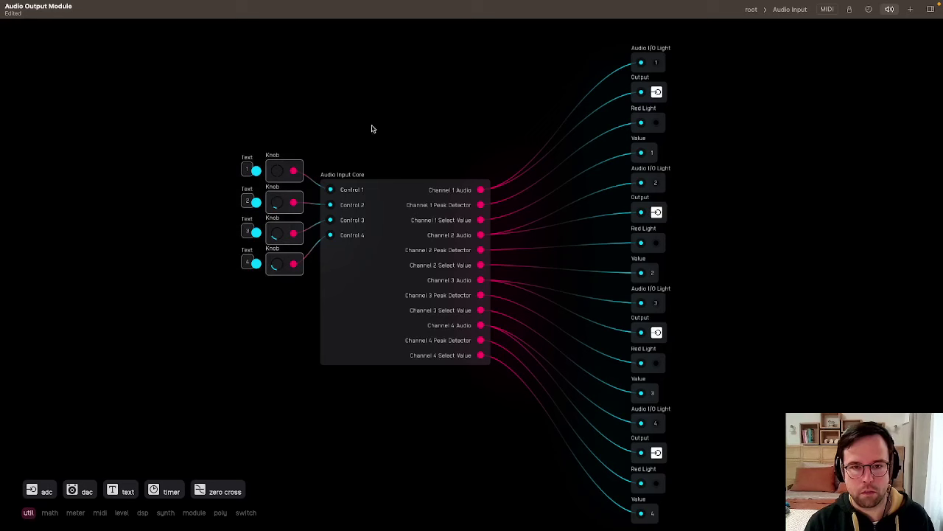
left_click(383, 207)
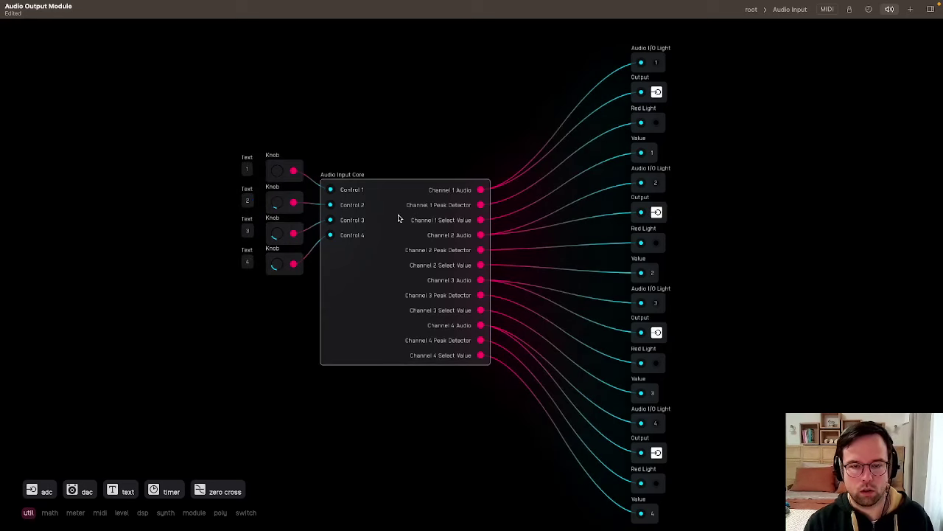
Enter the Audio Input Core and move Control 1 and Control 4 beside their selectors
double_click(406, 228)
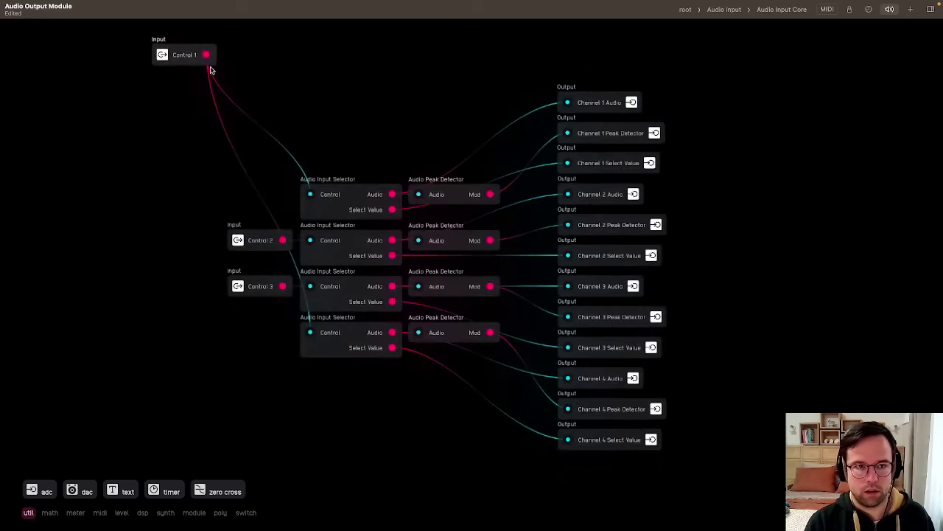
left_click_drag(194, 57, 265, 195, "alt")
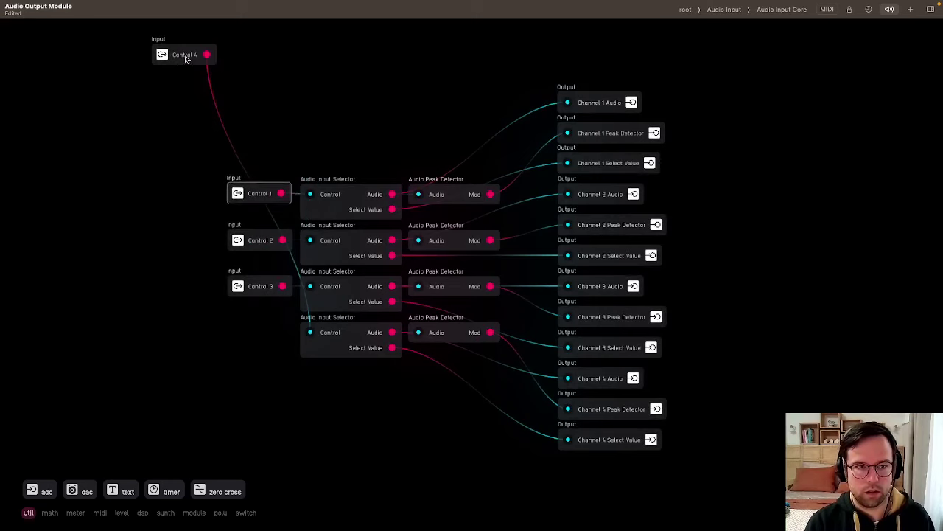
left_click_drag(186, 59, 264, 333)
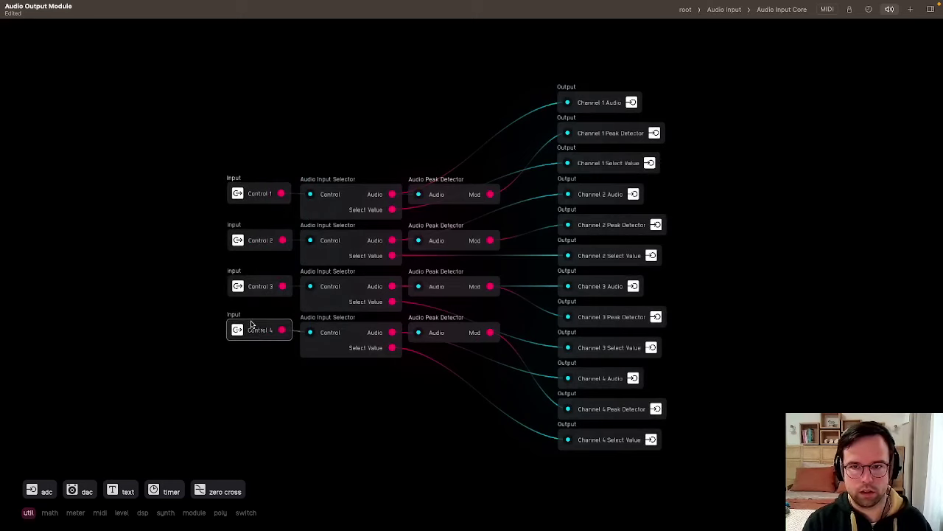
Nudge Control 1 and Control 4 into line with their Audio Input Selectors
scroll(221, 201, "up", 5)
left_click(291, 184)
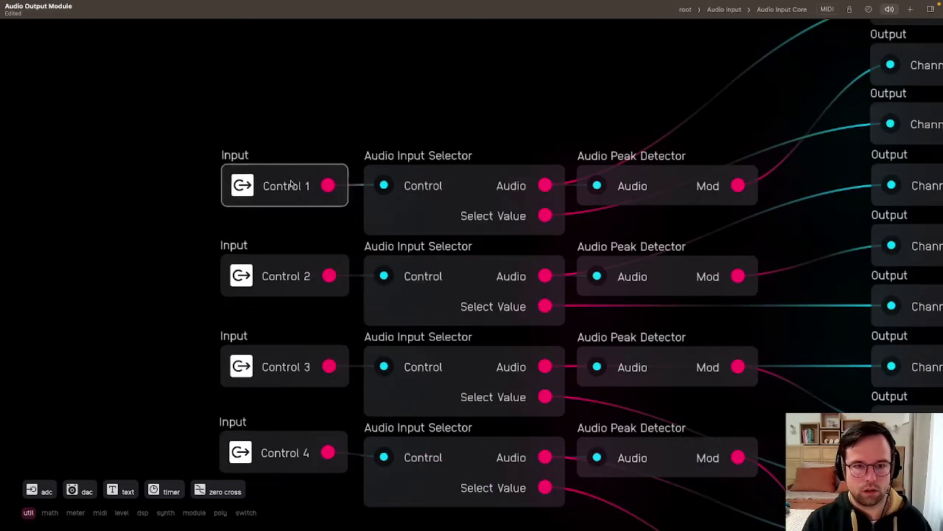
left_click_drag(291, 184, 290, 183)
left_click_drag(290, 453, 290, 457)
left_click(327, 412)
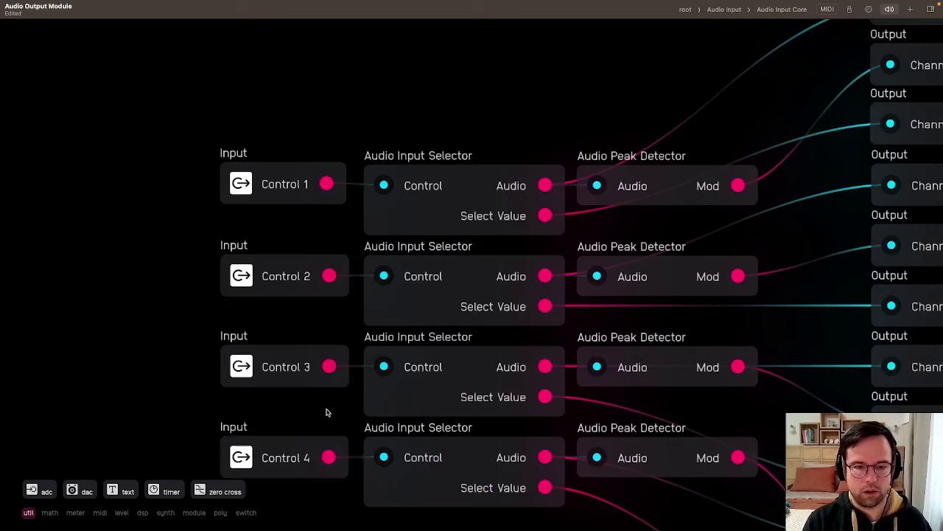
scroll(196, 193, "down", 3)
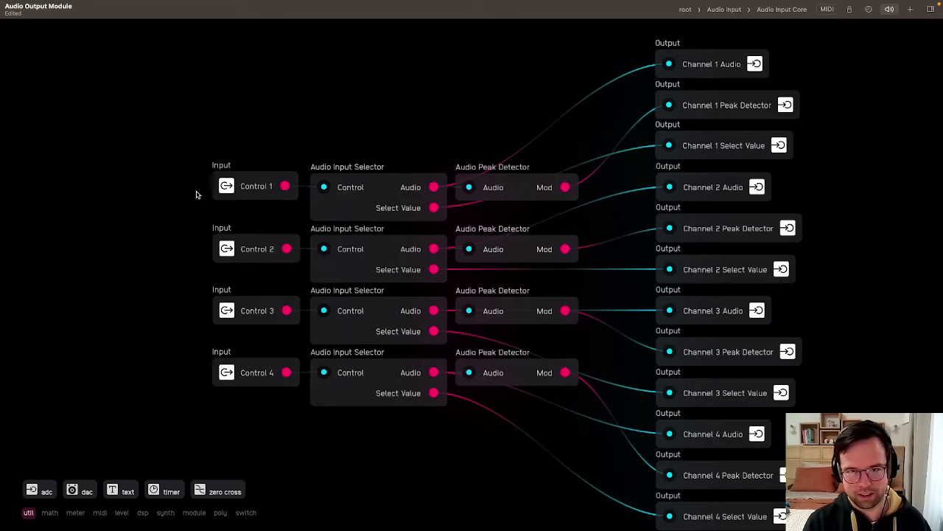
scroll(205, 203, "up", 3)
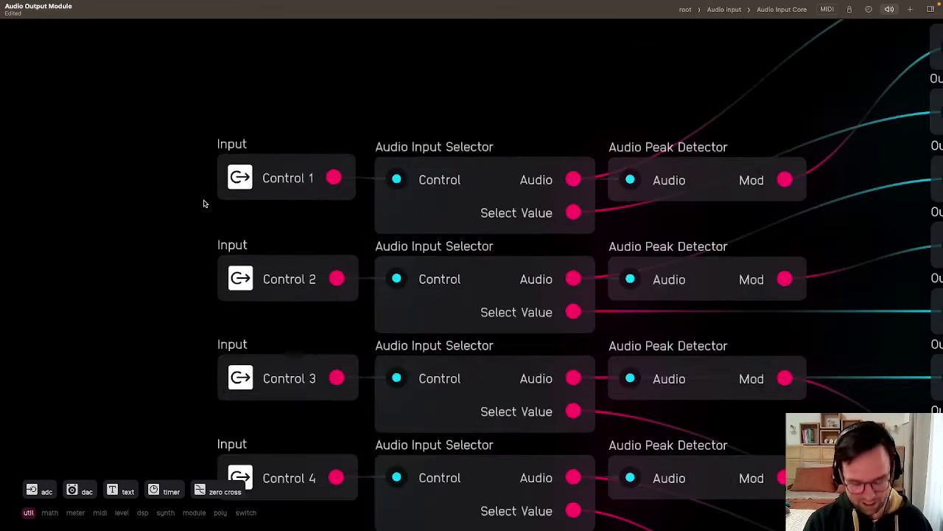
scroll(291, 214, "up", 4)
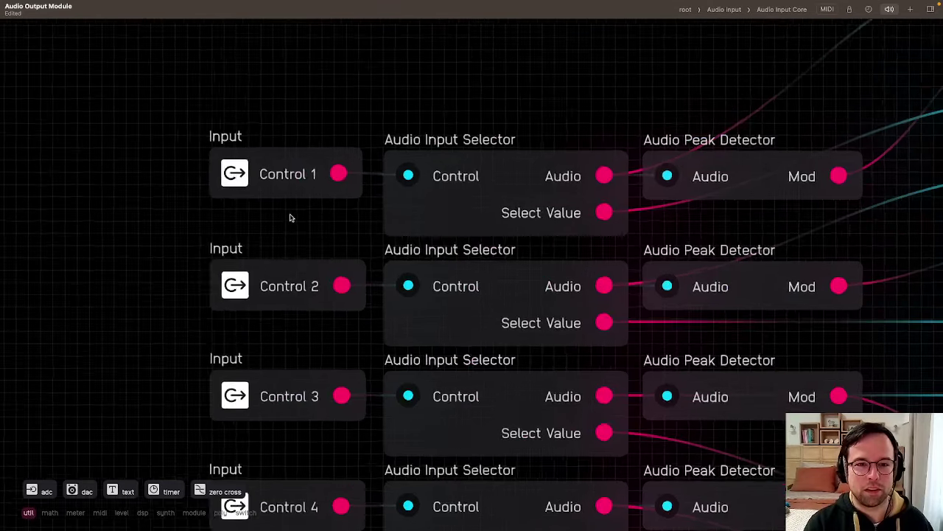
Fine-align Control 1 again and open the first Audio Input Selector
left_click_drag(287, 152, 289, 149)
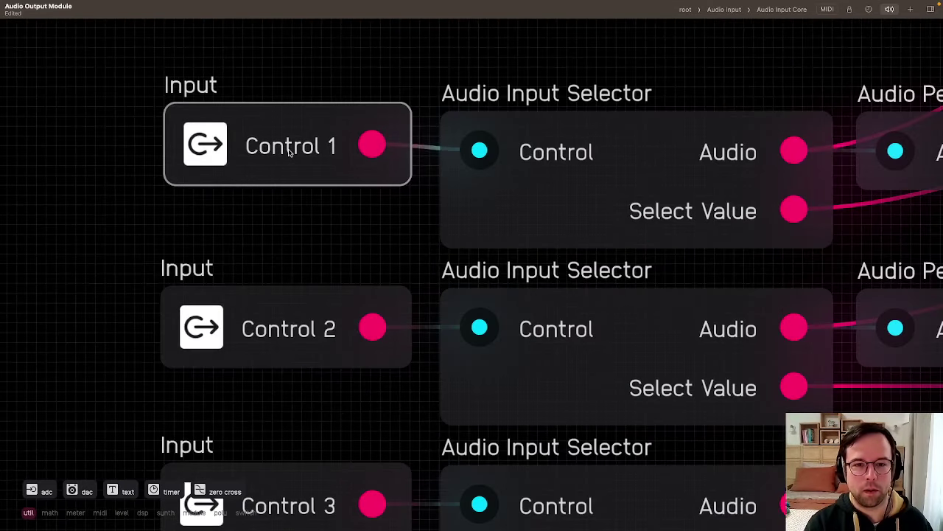
left_click(277, 125)
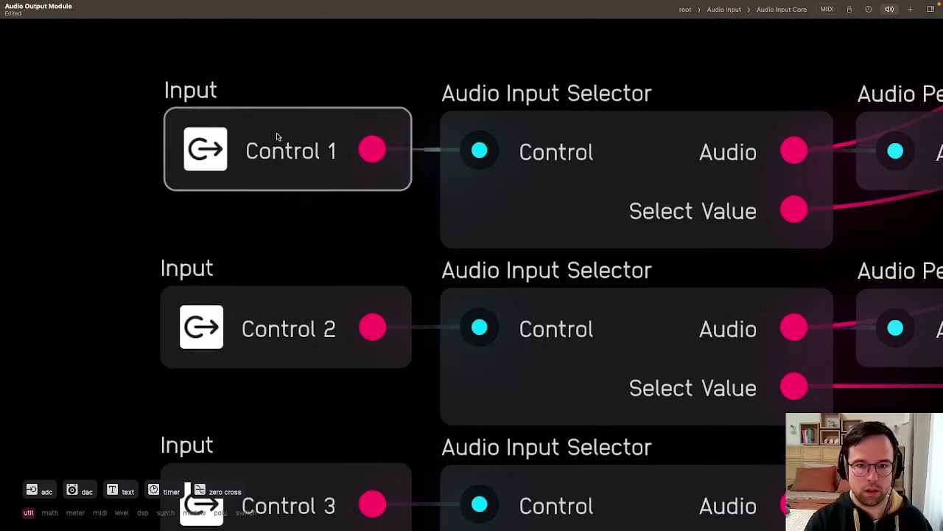
scroll(188, 169, "down", 3)
scroll(188, 169, "down", 5)
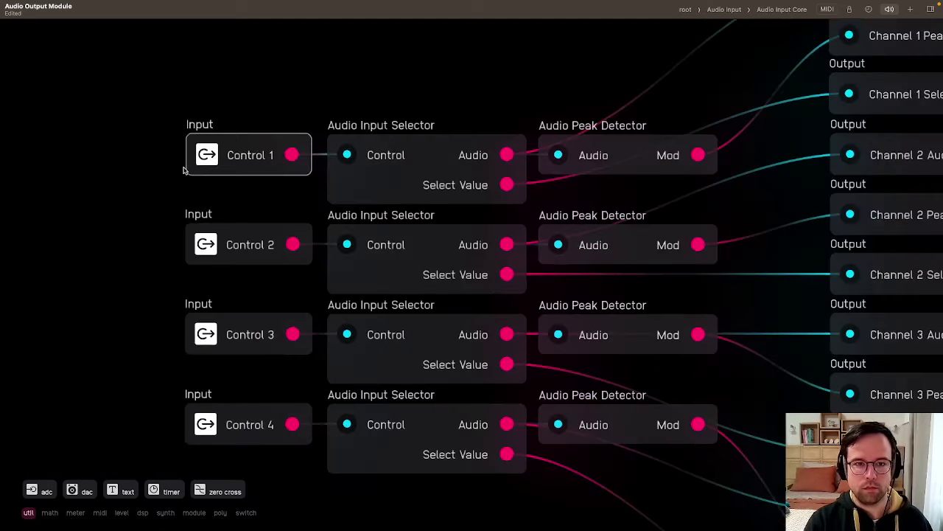
scroll(178, 158, "up", 3)
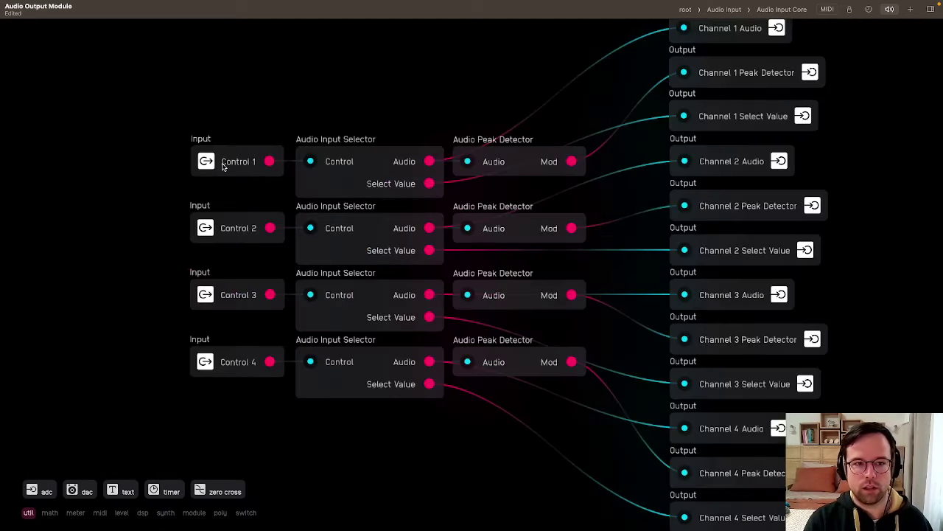
left_click(347, 172)
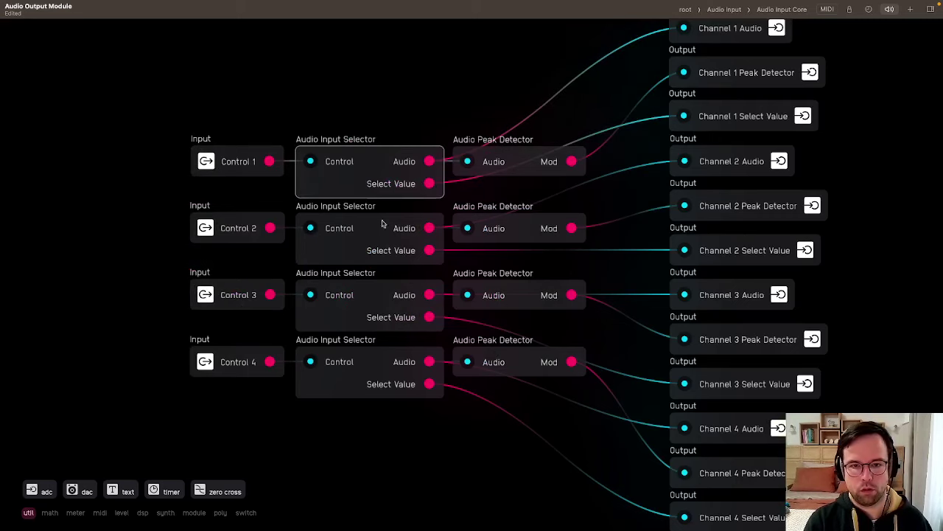
double_click(367, 174)
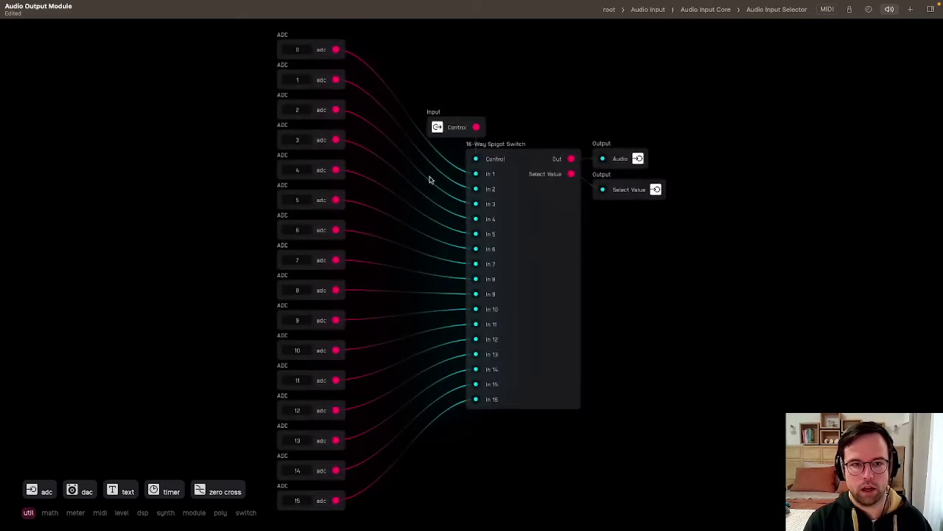
Inspect the ADC 1 and ADC 0 nodes and turn on the per-node CPU usage display
left_click(320, 85)
left_click(376, 48)
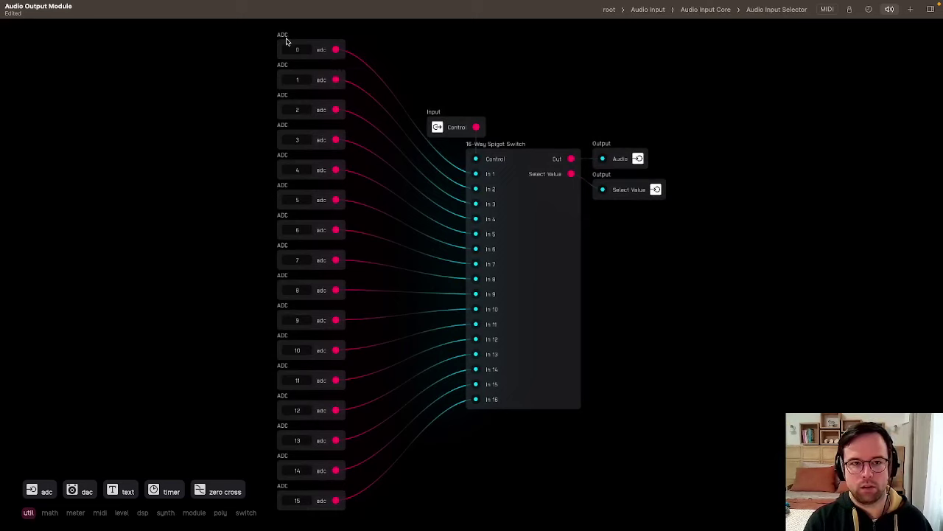
left_click(315, 49)
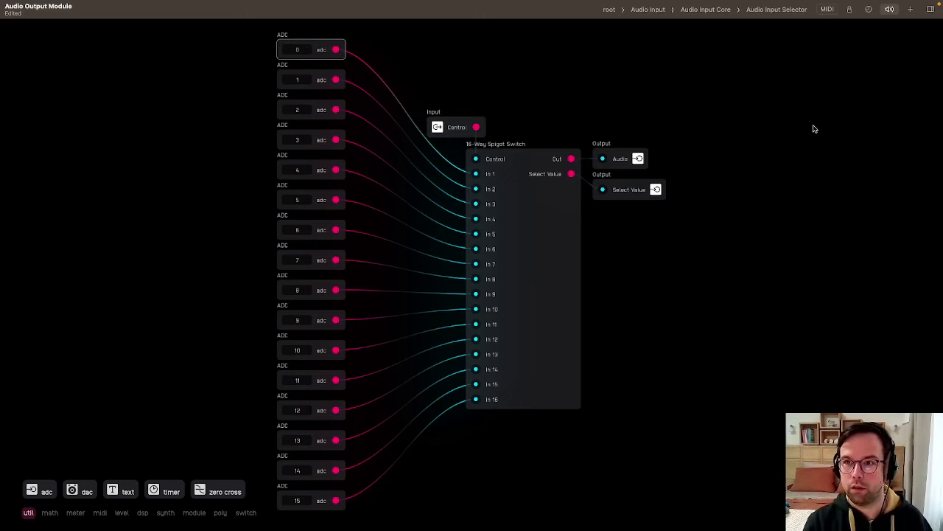
left_click(869, 10)
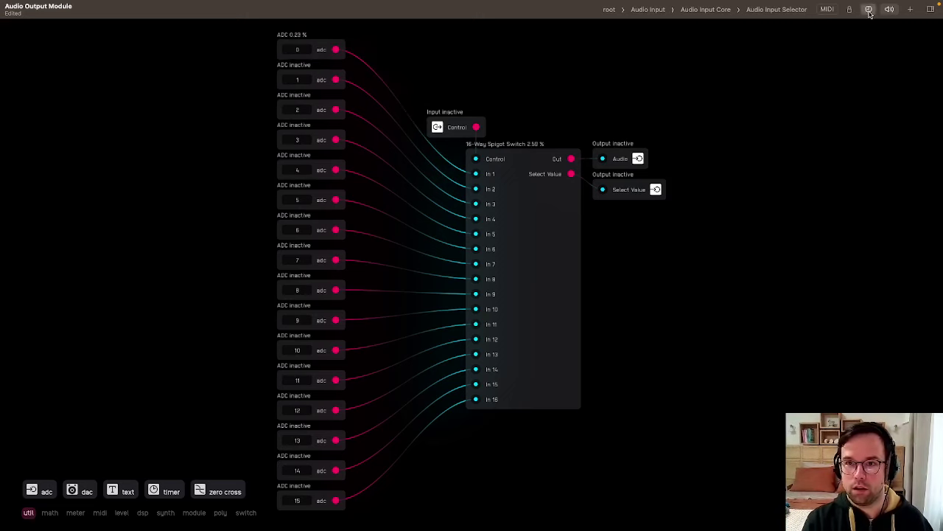
left_click(314, 49)
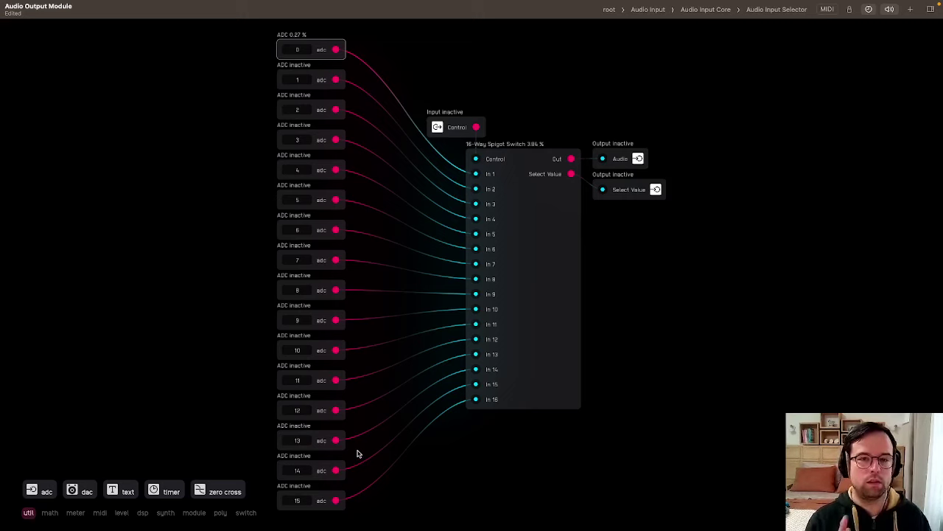
left_click(525, 239)
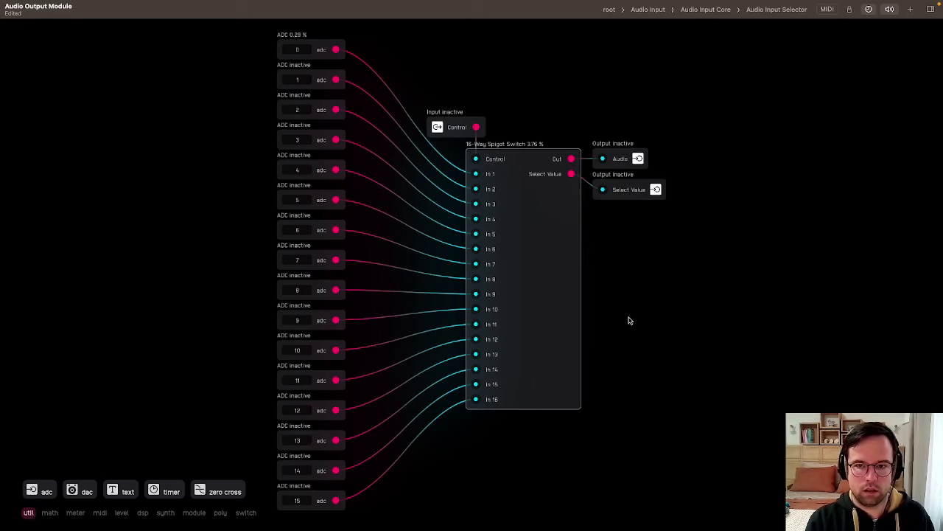
double_click(551, 278)
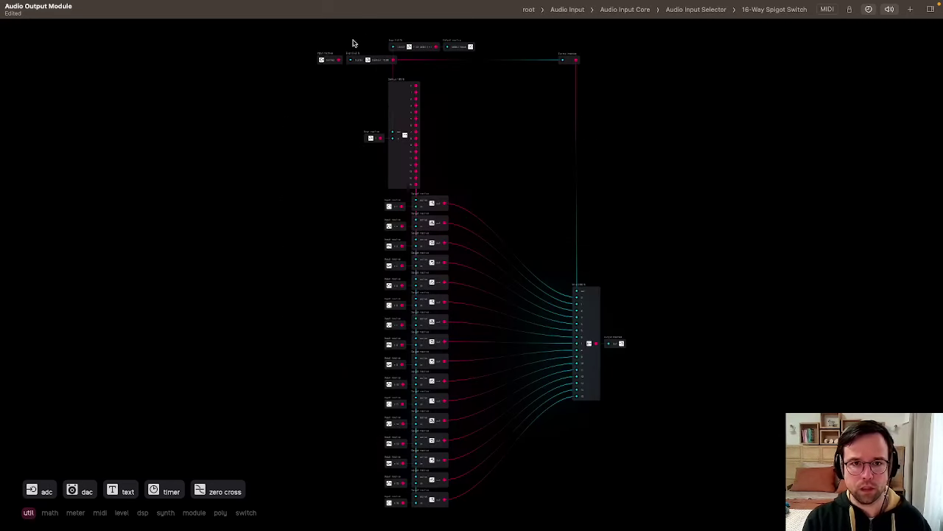
scroll(346, 43, "up", 3)
scroll(335, 44, "up", 5)
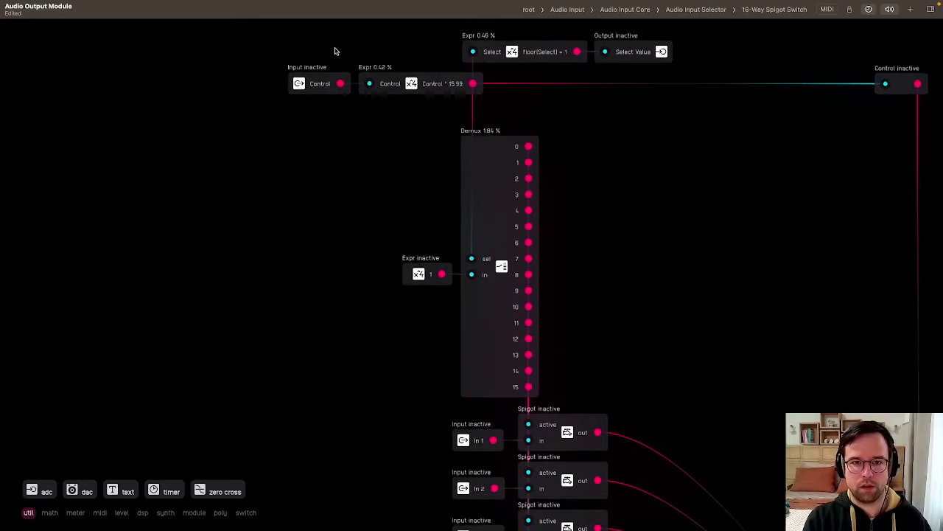
left_click_drag(461, 106, 386, 101)
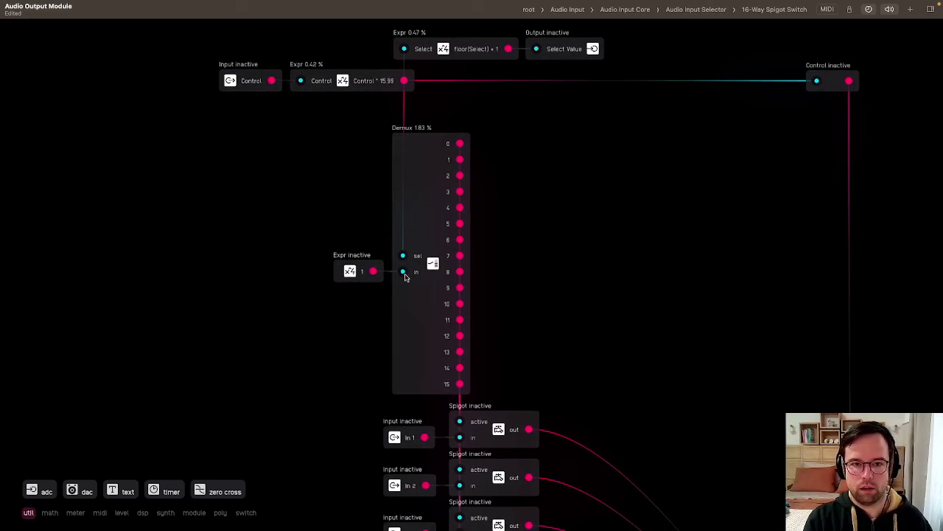
scroll(651, 369, "down", 8)
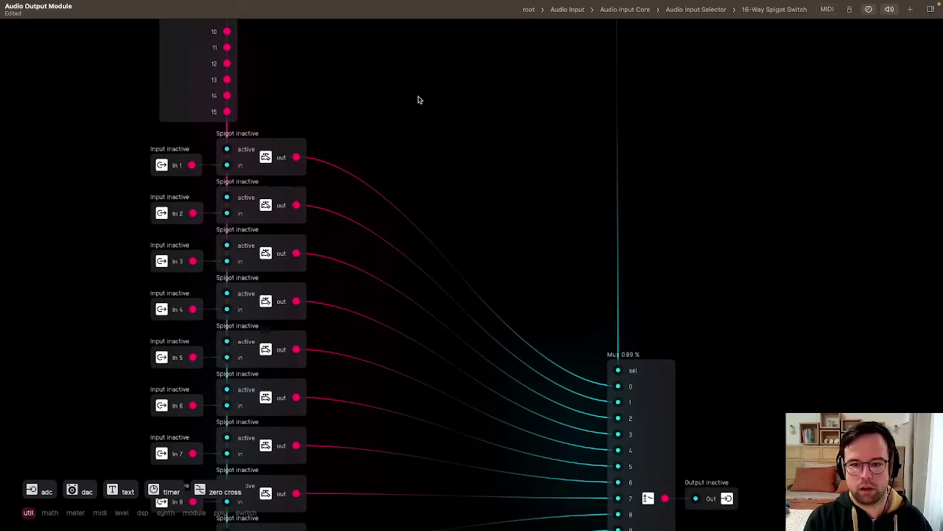
scroll(601, 406, "up", 8)
scroll(600, 405, "up", 2)
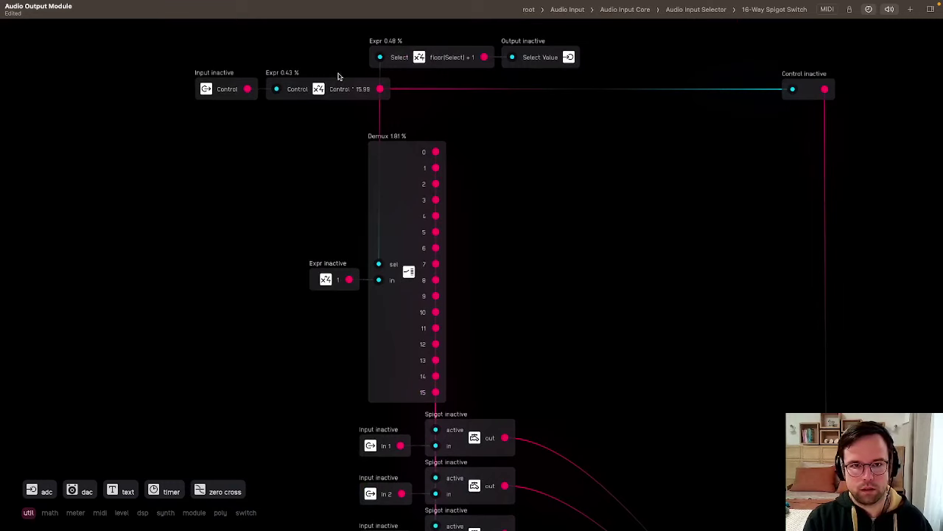
left_click(353, 90)
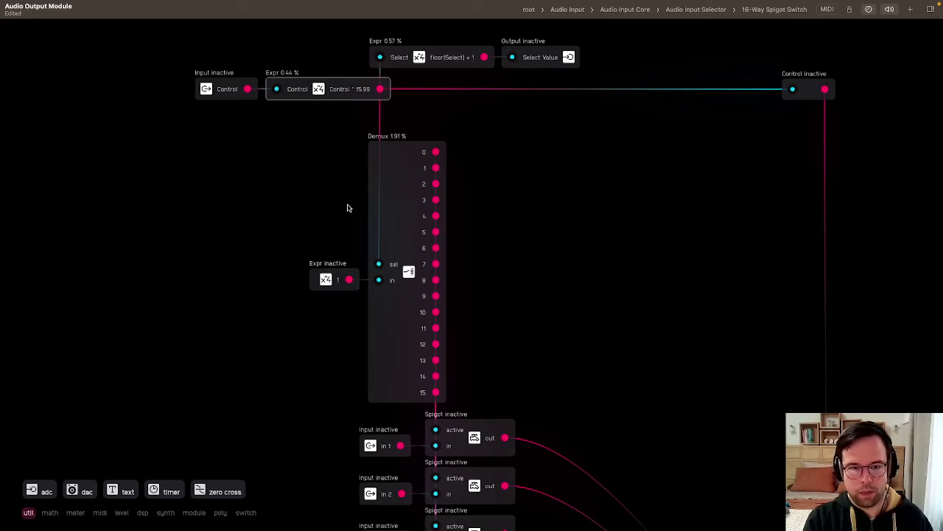
left_click(337, 290)
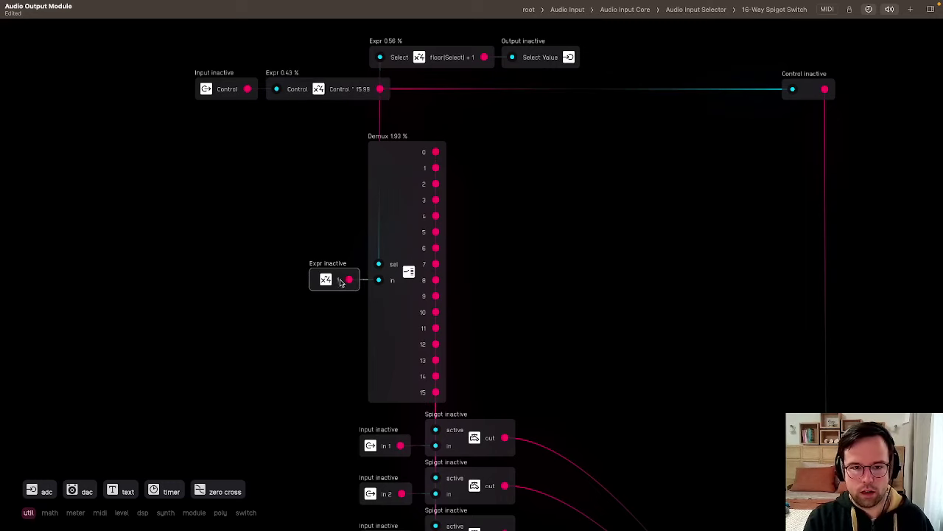
scroll(509, 263, "down", 5)
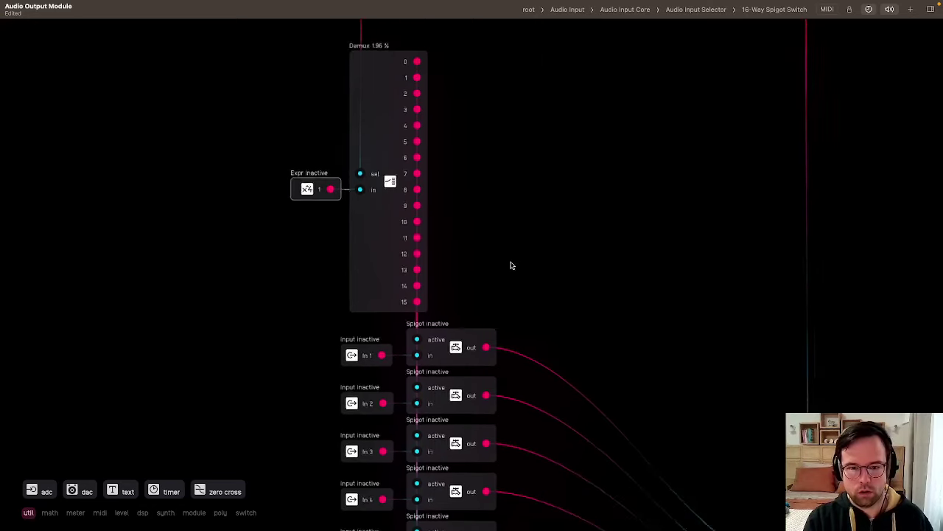
left_click(435, 266)
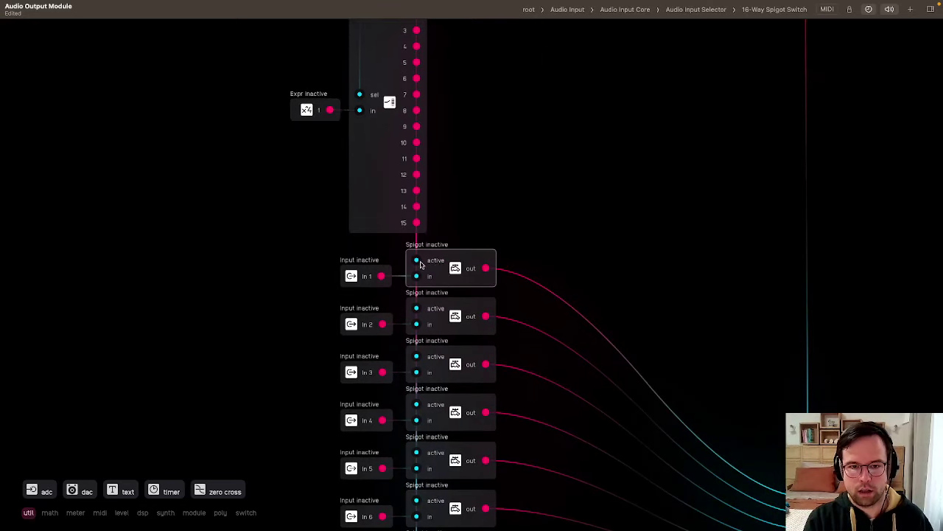
left_click_drag(457, 265, 543, 146)
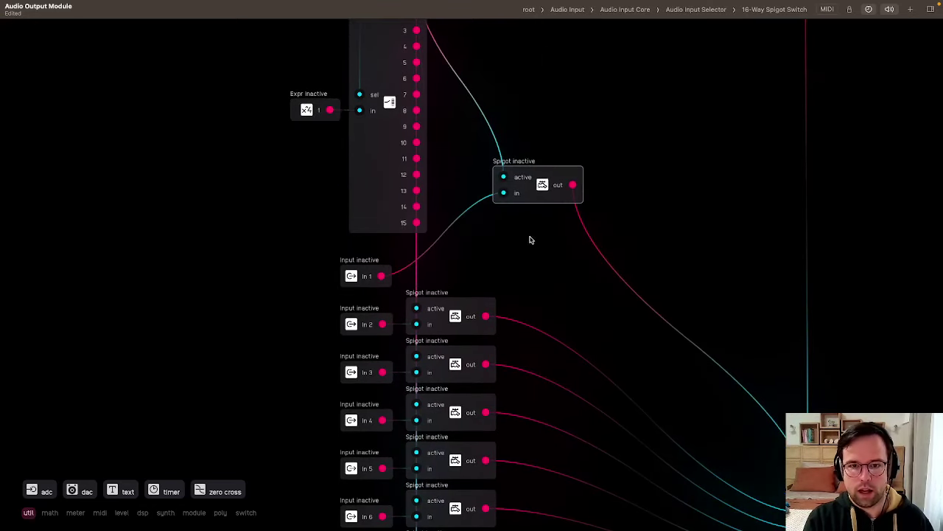
key("ctrl+z")
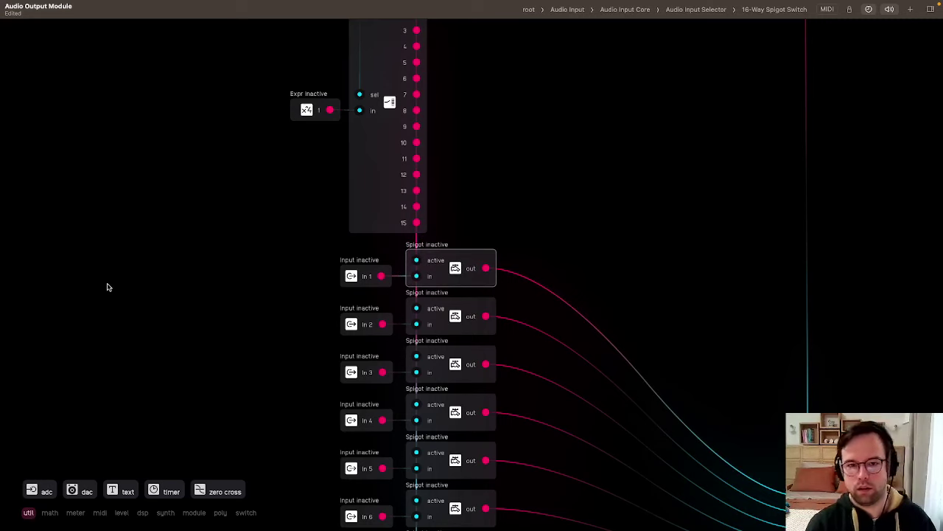
left_click(375, 277)
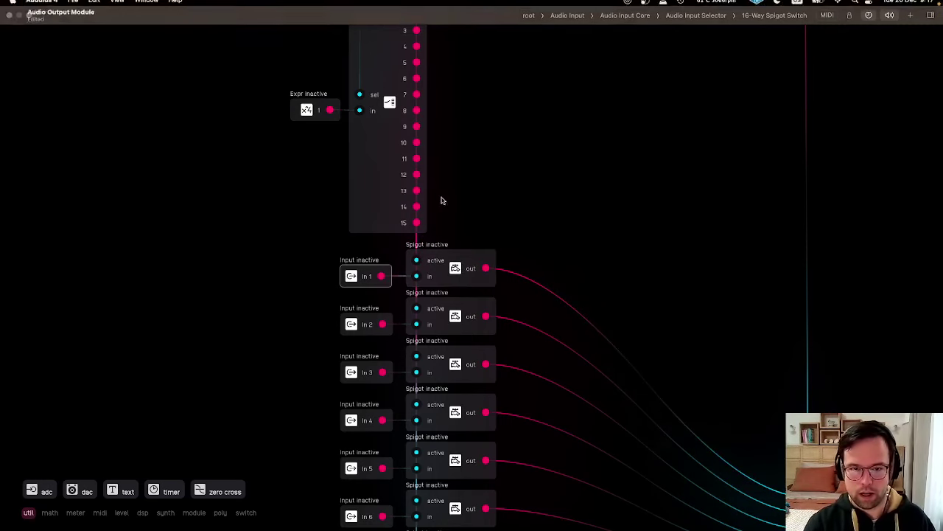
left_click(445, 314)
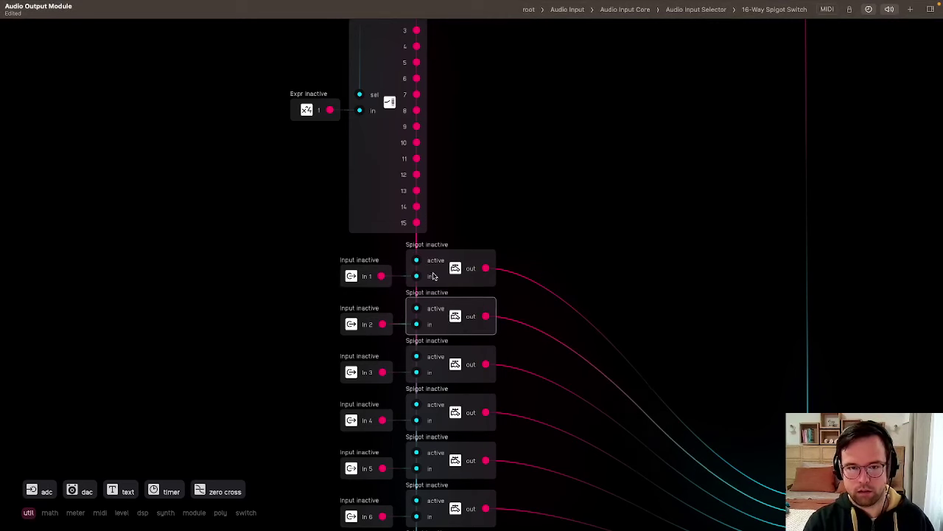
scroll(435, 276, "down", 5)
scroll(548, 290, "up", 2)
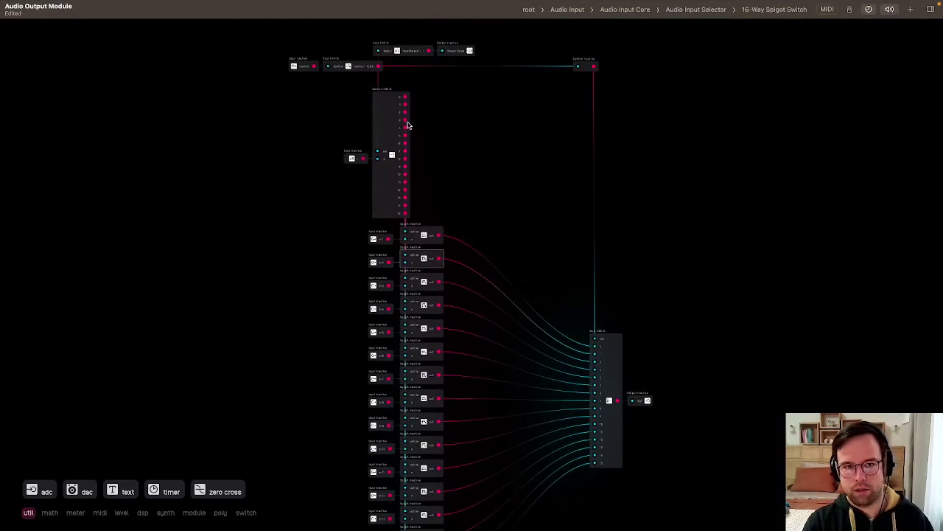
Check the 16-input multiplexer node, then go up to the Audio Input Selector level
left_click(609, 357)
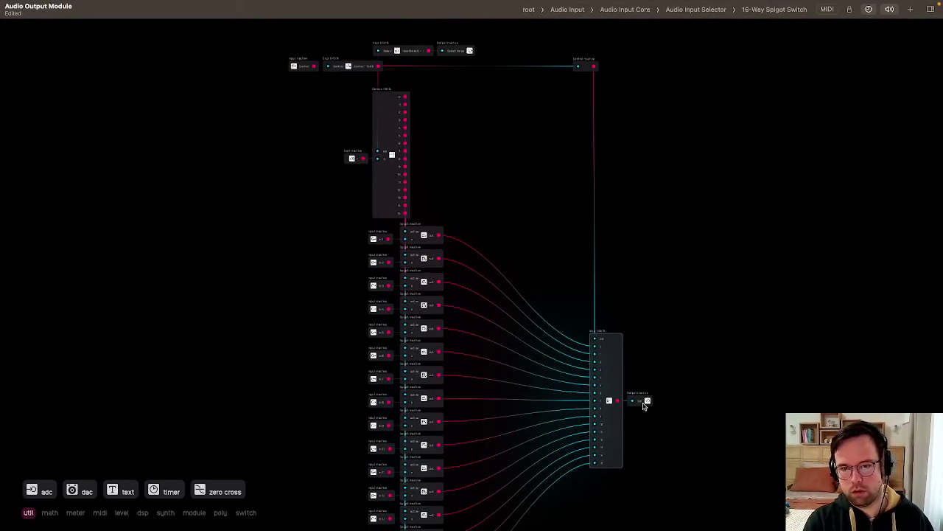
left_click(527, 149)
left_click(620, 351)
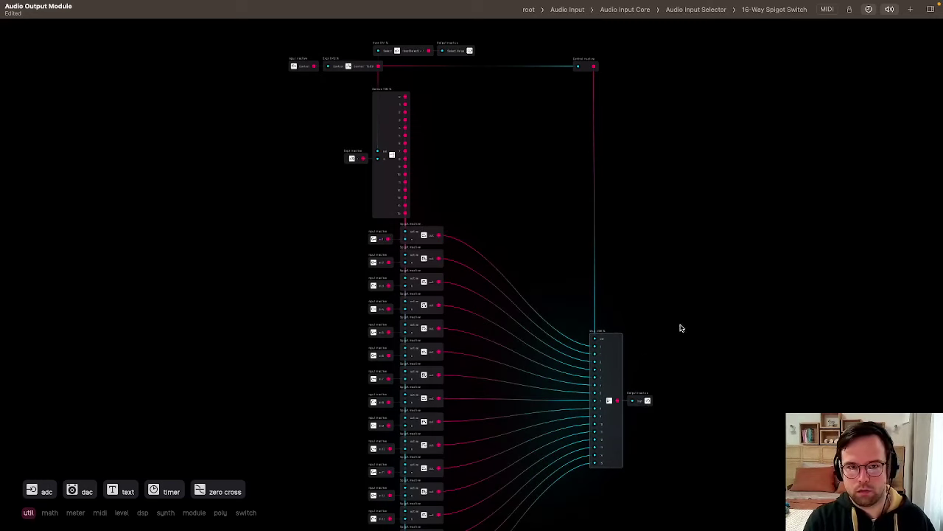
left_click(467, 121)
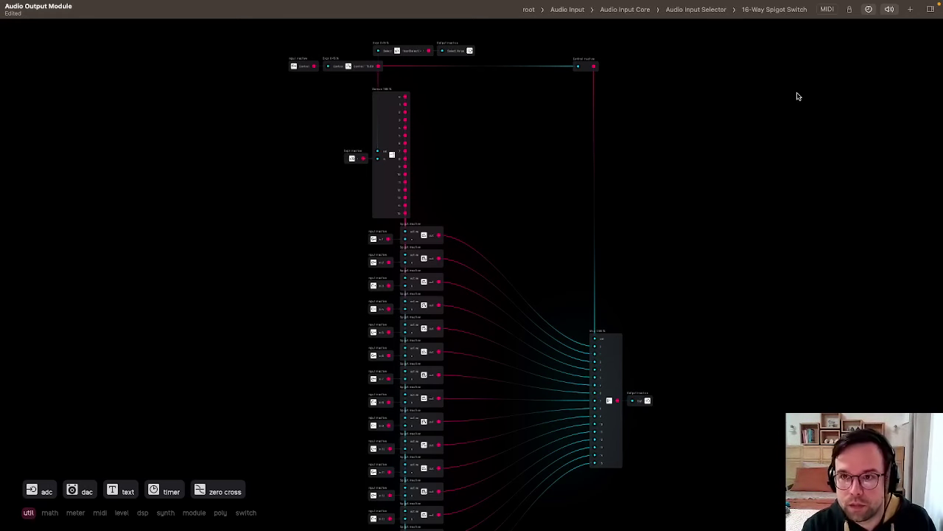
left_click(704, 9)
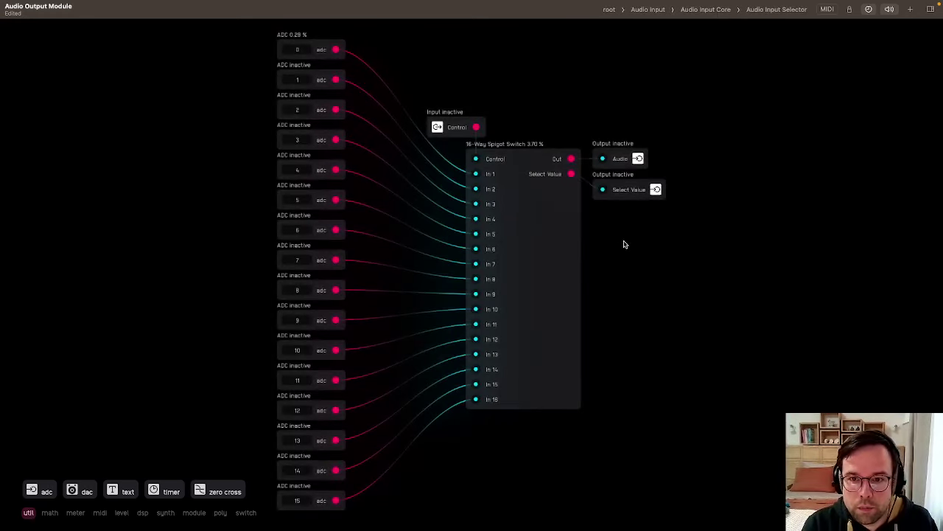
Go up from the Select Value node to the Audio Input Core level
left_click(634, 193)
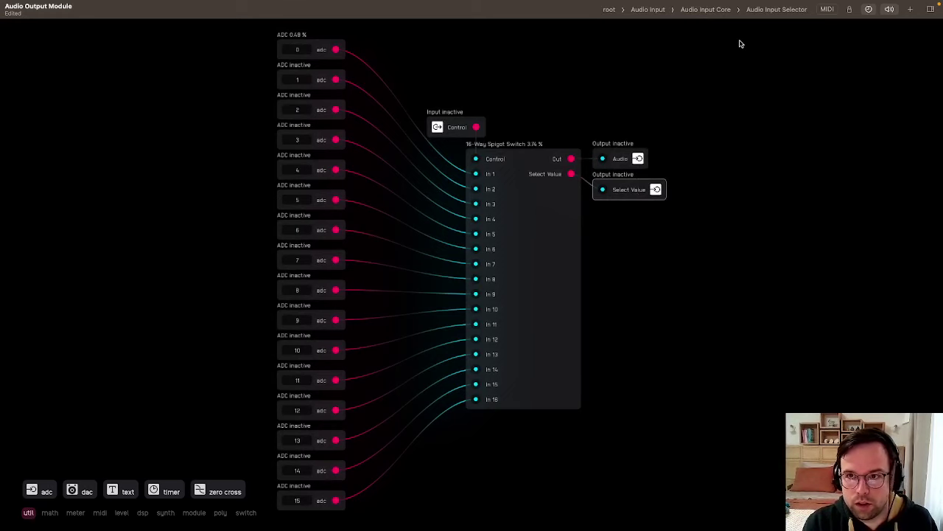
left_click(716, 9)
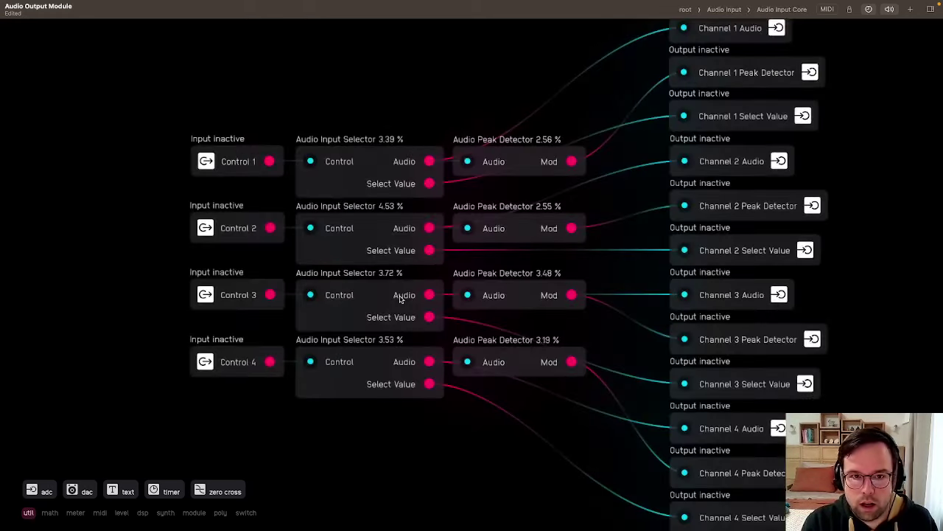
scroll(400, 297, "down", 3)
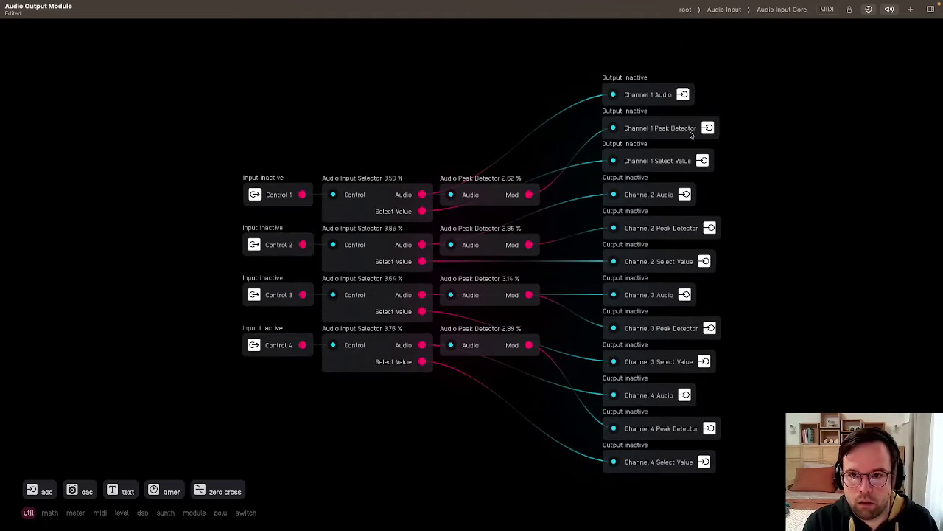
Peek inside the first Audio Peak Detector, then return to the Audio Input Core graph
left_click(478, 191)
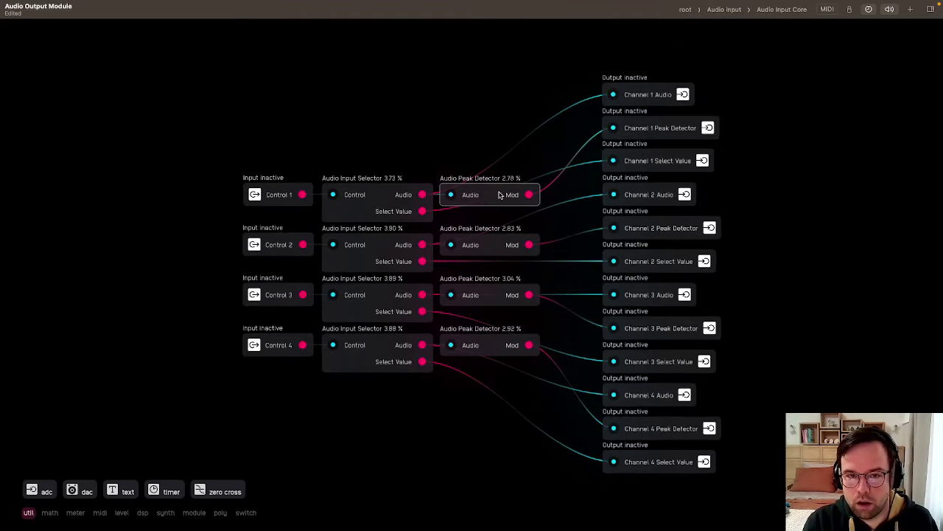
double_click(498, 195)
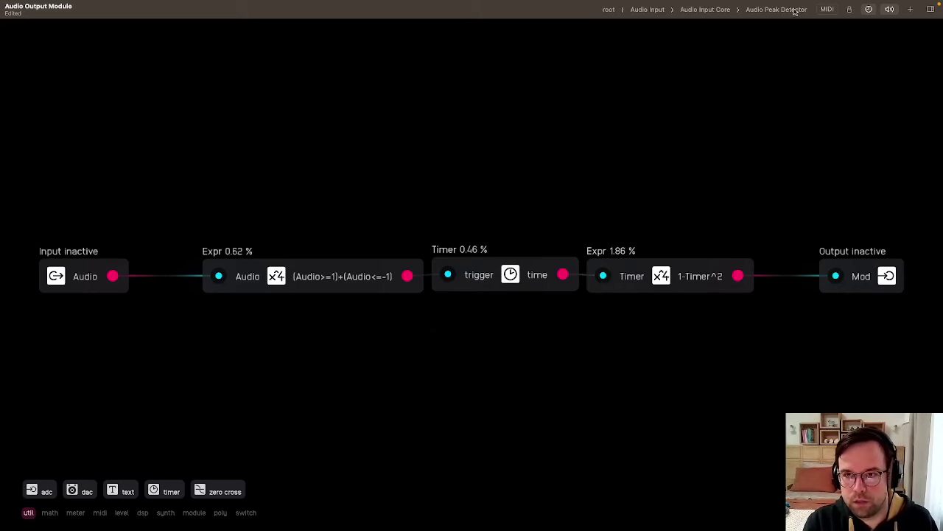
left_click(712, 10)
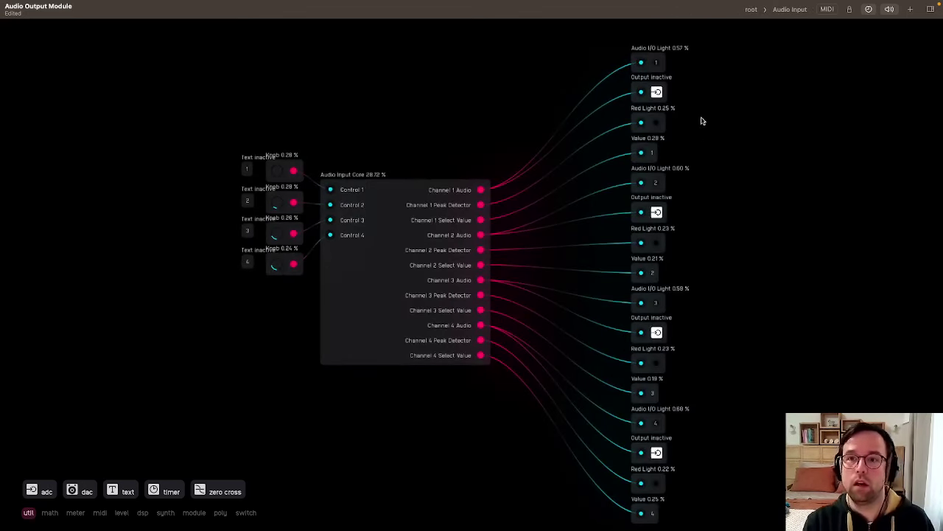
Back at the root patch, set the Audio Input channel selectors to 1, 1, 3, 4
left_click(751, 9)
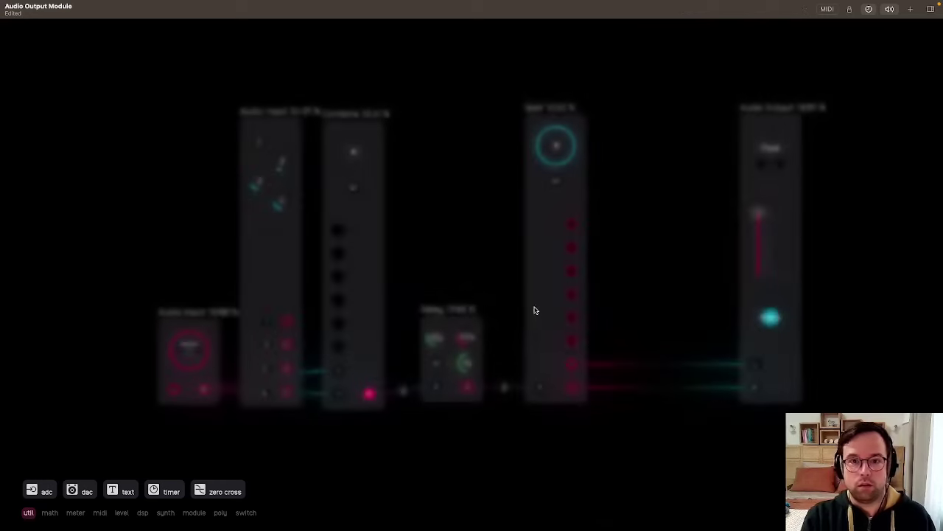
left_click(277, 211)
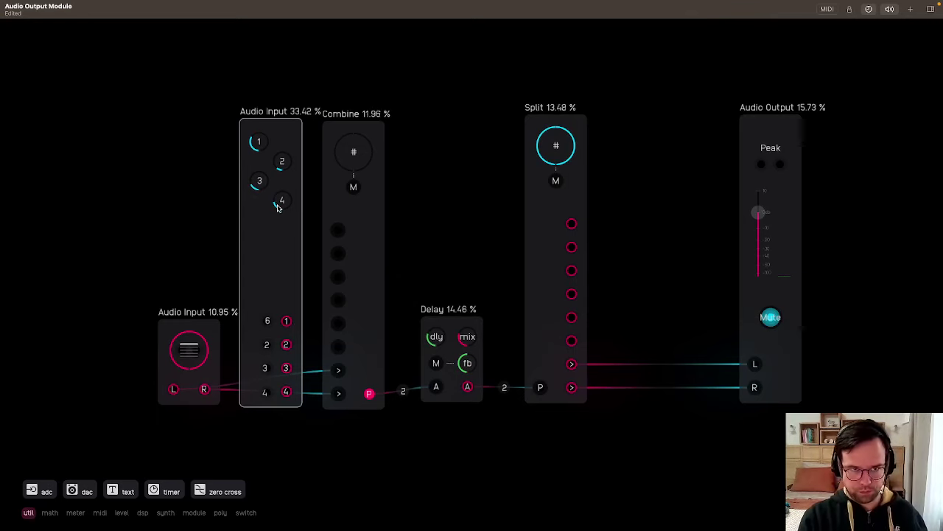
left_click_drag(257, 145, 281, 166)
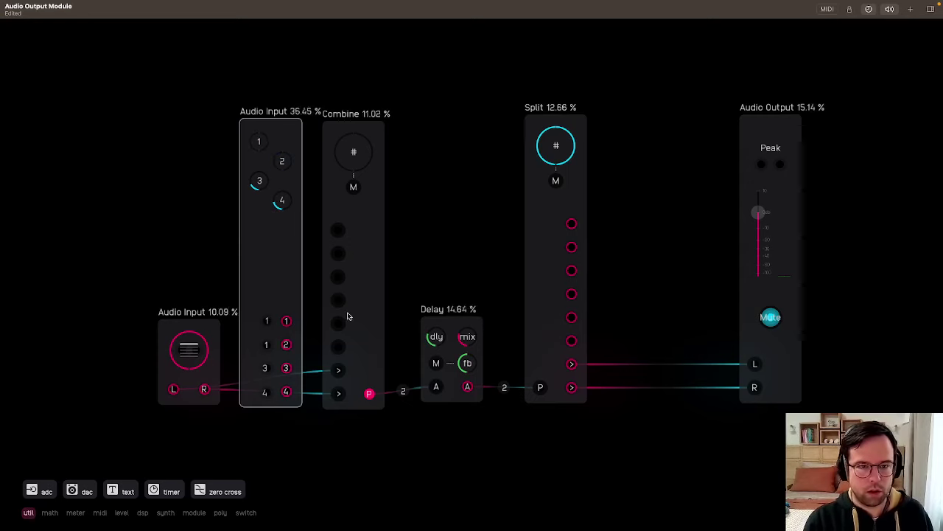
left_click_drag(290, 311, 271, 285)
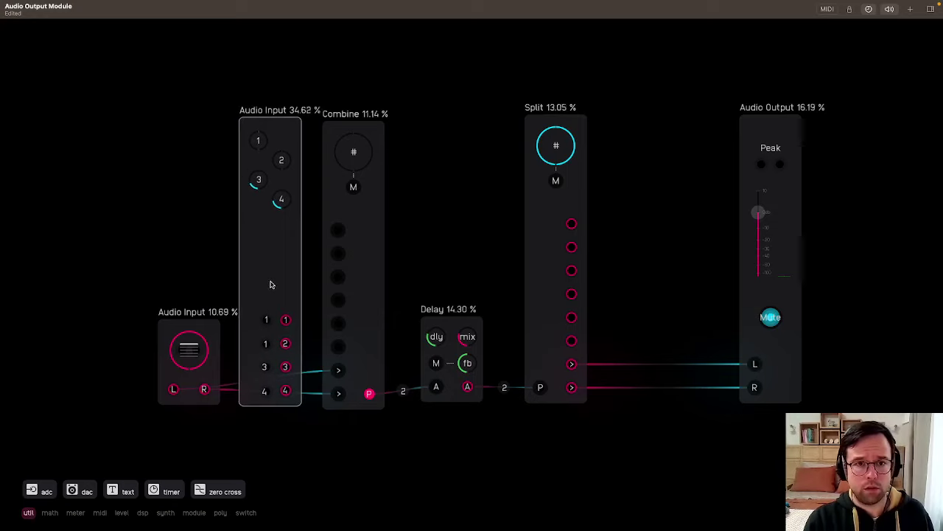
Hide the CPU percentages, move the large Audio Input far left and the small one right
left_click(870, 9)
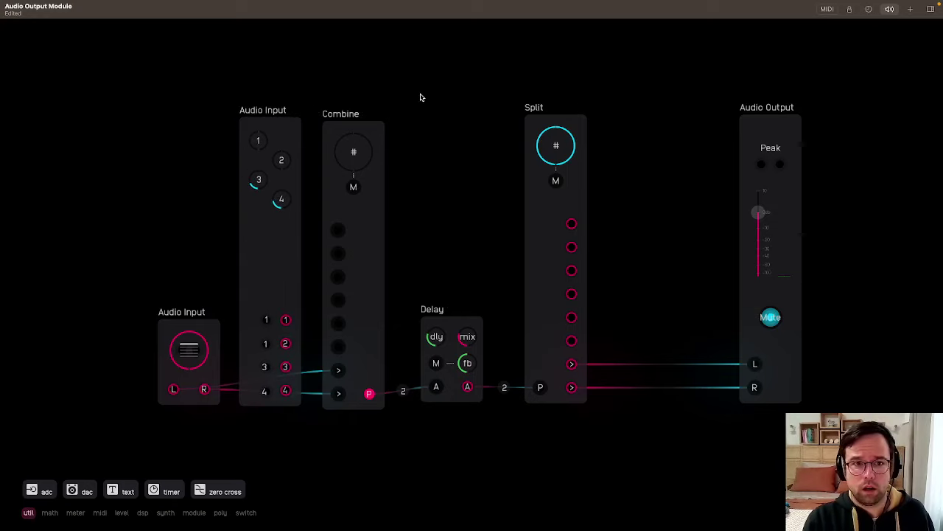
left_click_drag(285, 134, 79, 135)
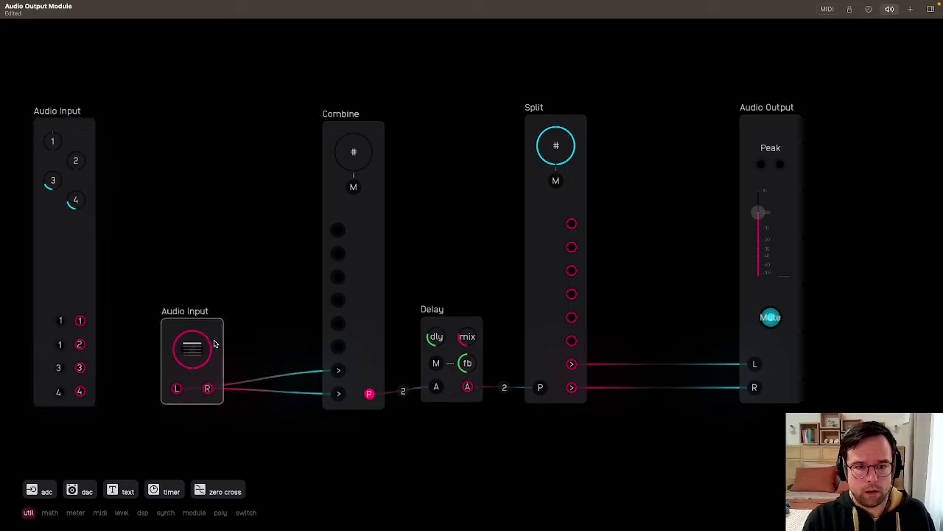
left_click_drag(207, 345, 272, 353)
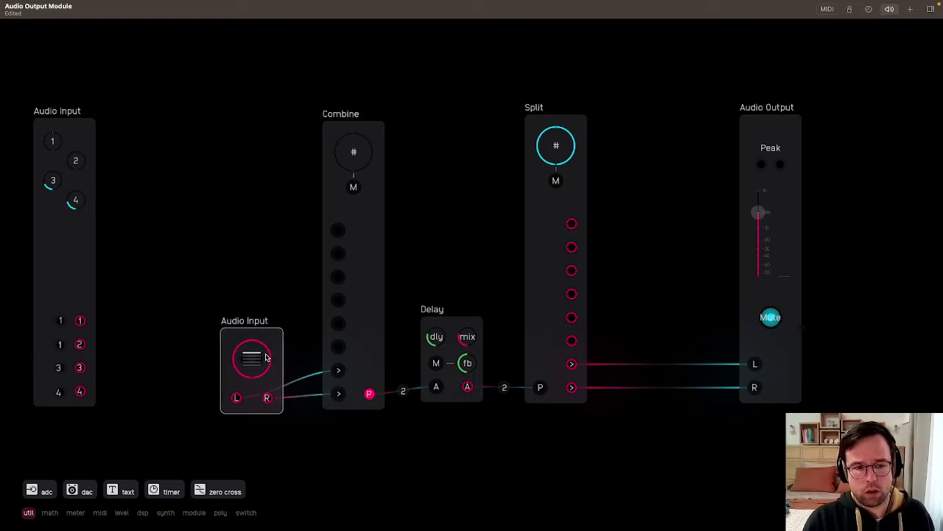
left_click_drag(266, 357, 289, 337)
left_click_drag(262, 389, 346, 399)
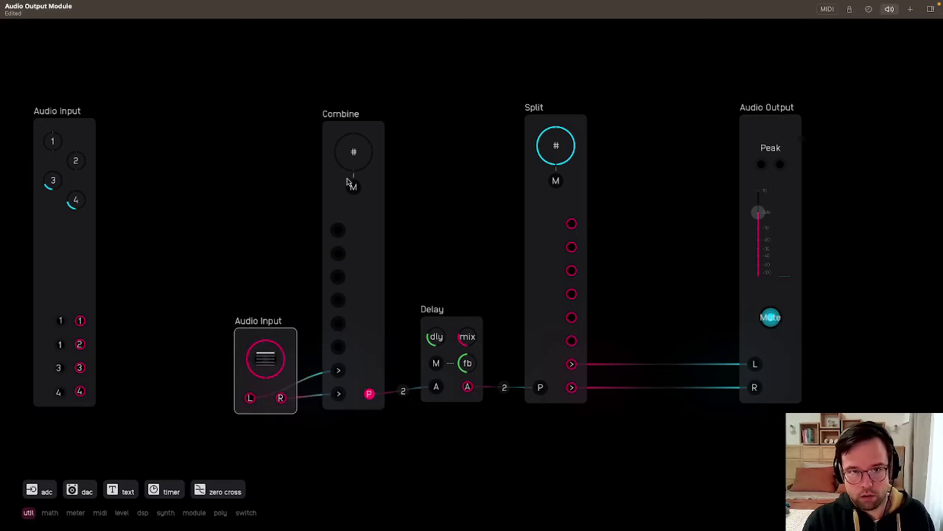
Raise Combine slightly, adjust the Delay's height, and nudge the small Audio Input tile up-right
mouse_move(382, 233)
left_mouse_down()
mouse_move(381, 211)
mouse_move(383, 224)
left_mouse_up()
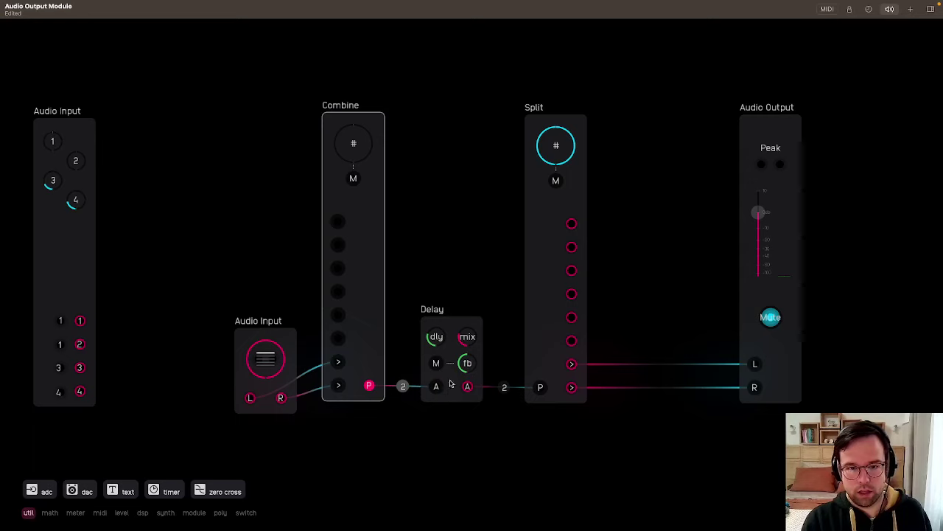
mouse_move(451, 384)
left_mouse_down()
mouse_move(442, 333)
mouse_move(449, 388)
left_mouse_up()
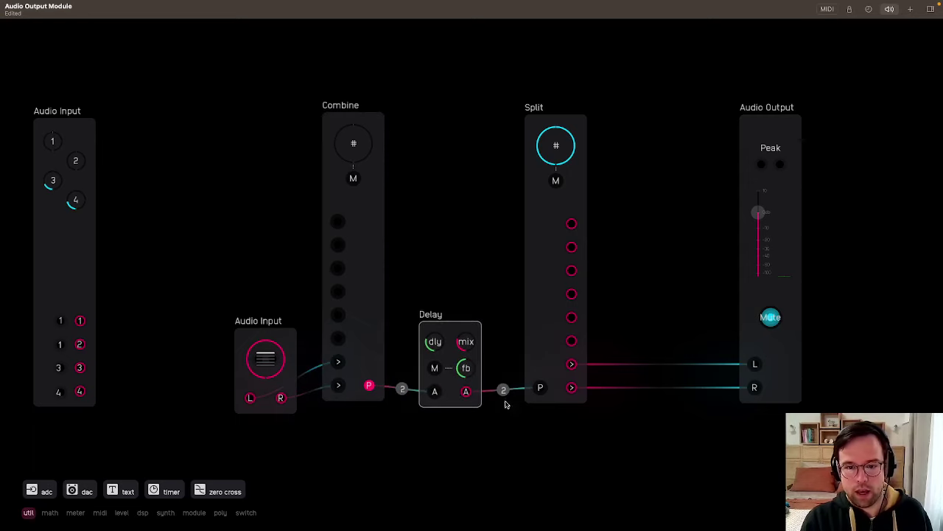
left_click(548, 395)
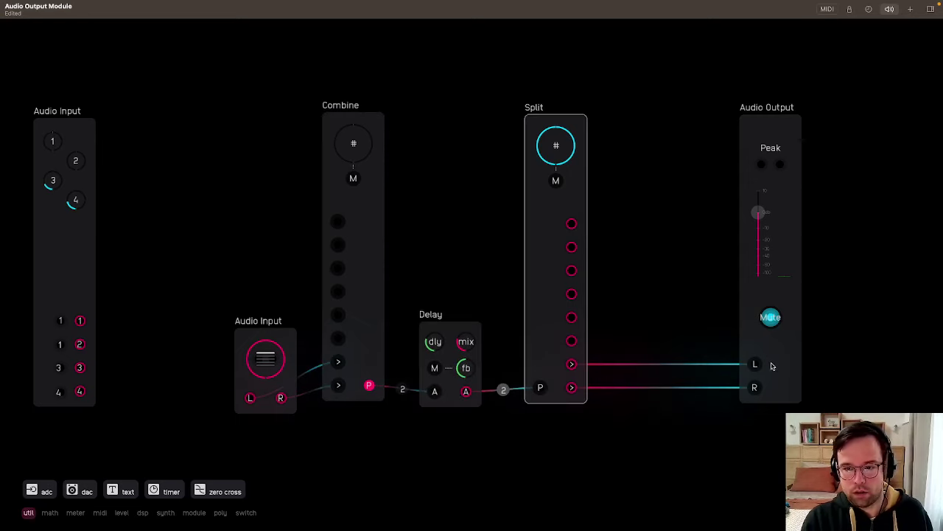
left_click(612, 179)
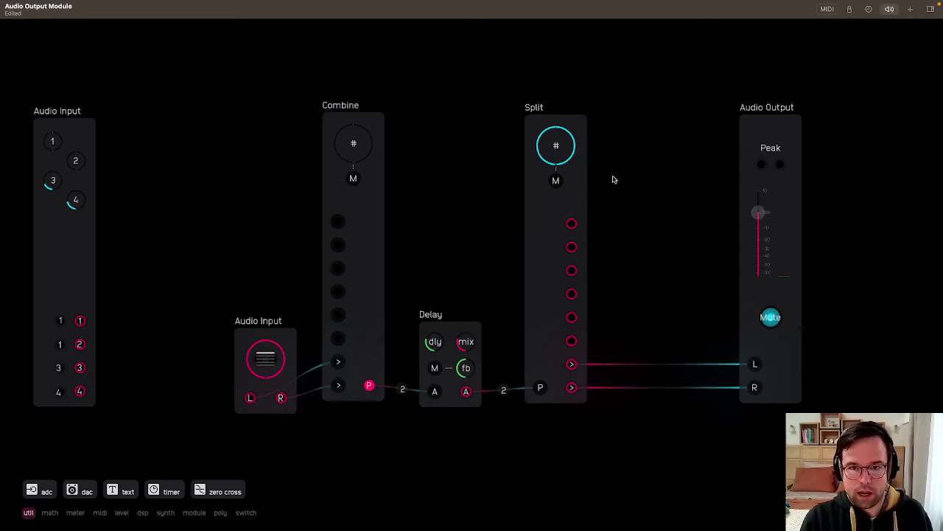
left_click_drag(290, 337, 295, 327)
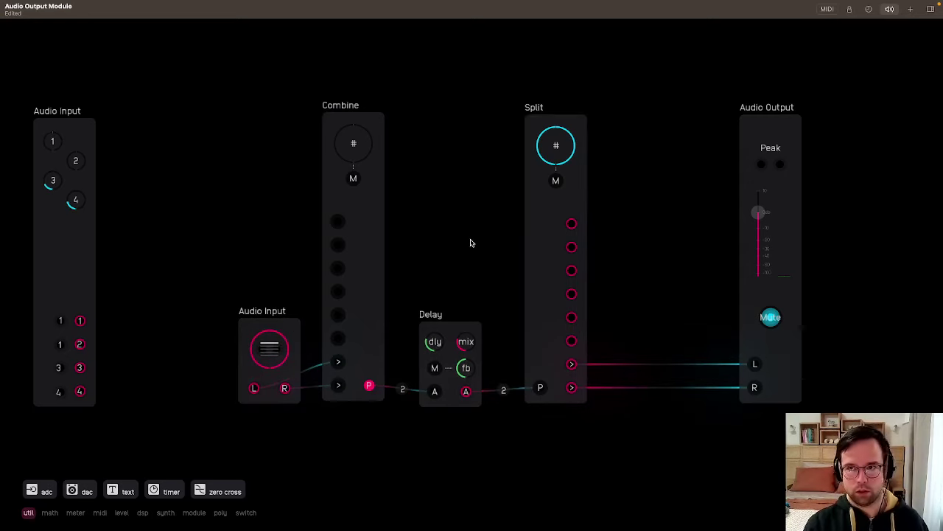
Add a 2 Poly Knobs module from the Library ('2 po') above the Delay
left_click(911, 9)
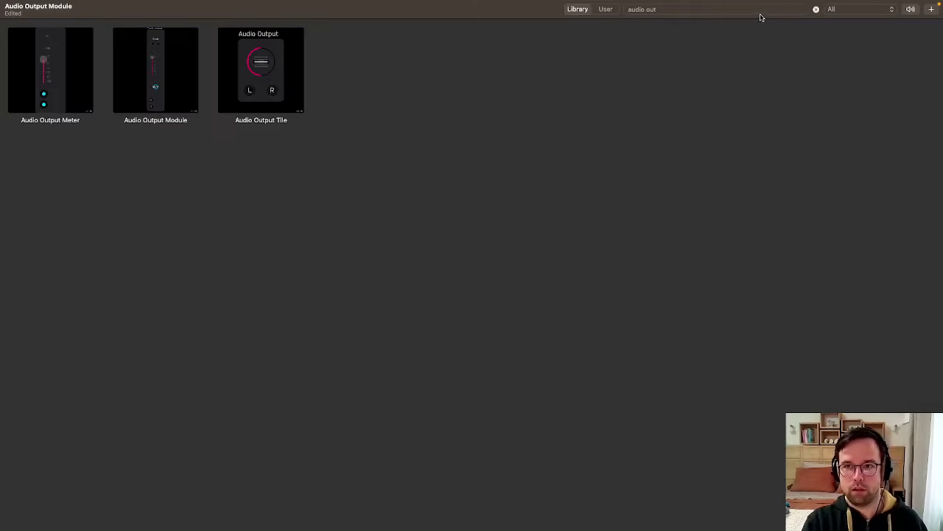
left_click(752, 7)
key("super+a")
type("2 po")
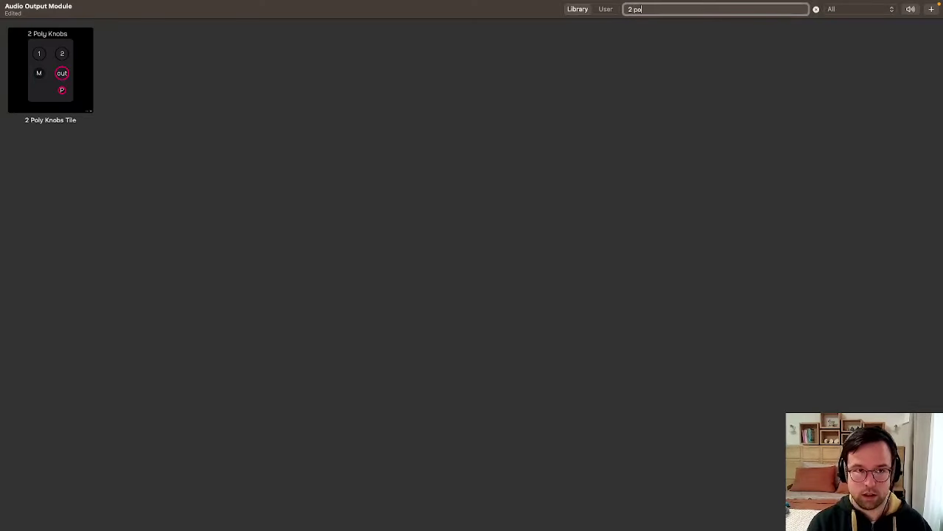
left_click_drag(33, 64, 451, 262)
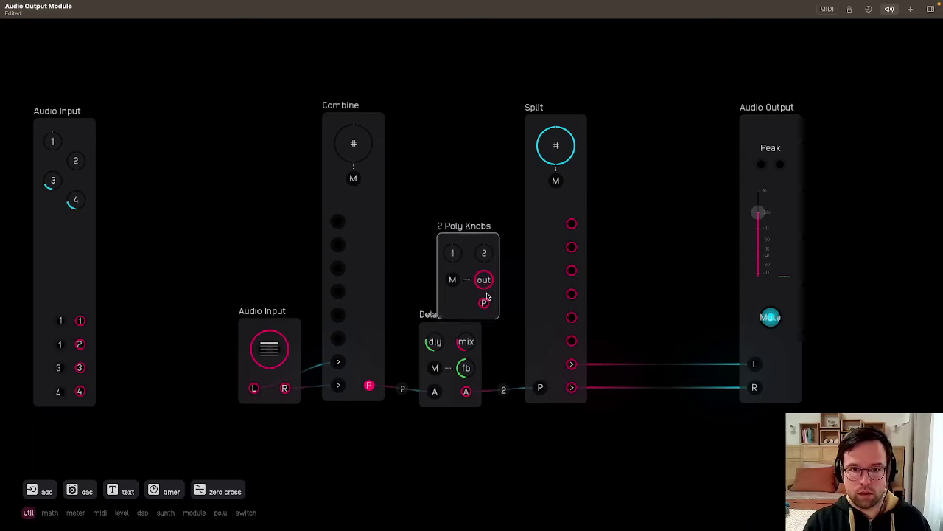
left_click_drag(467, 224, 457, 217)
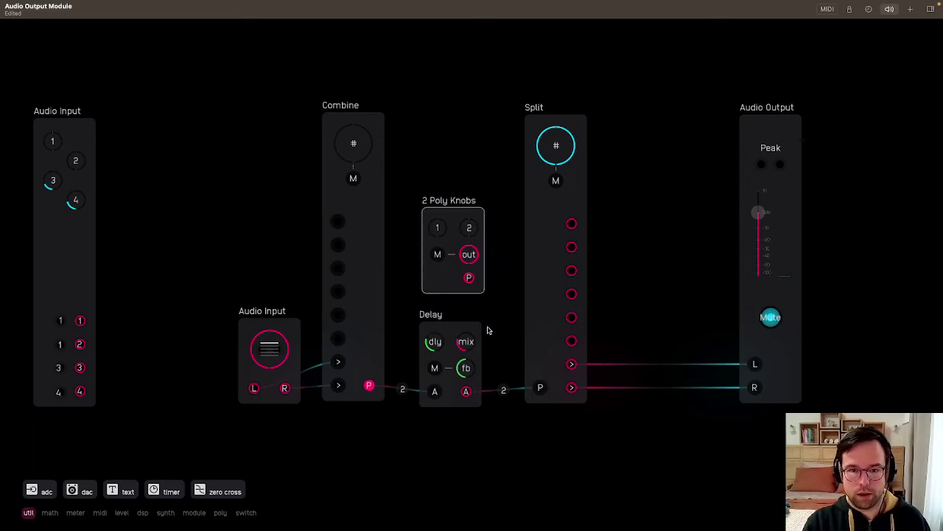
Wire the knobs' P output to the Delay's dly and place a Delay copy below
left_click_drag(468, 279, 446, 214)
left_click_drag(470, 279, 435, 341)
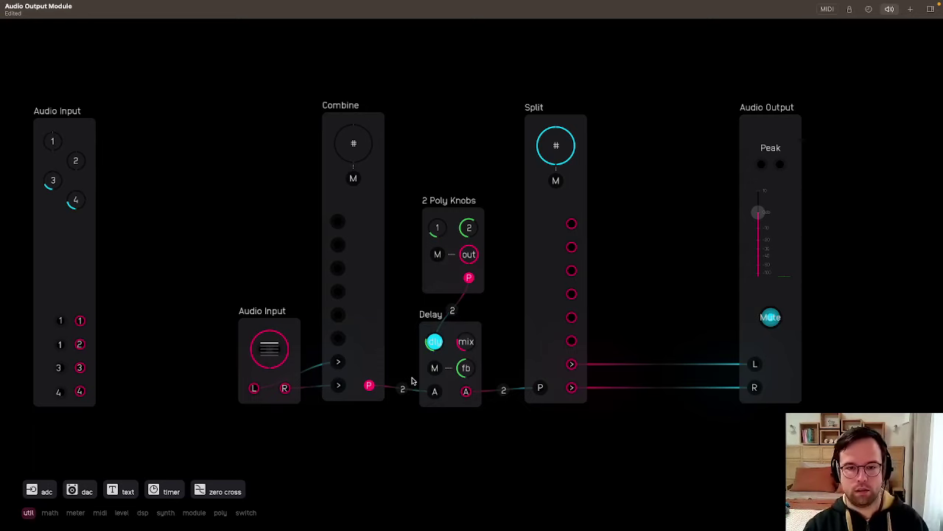
left_click_drag(449, 339, 454, 433)
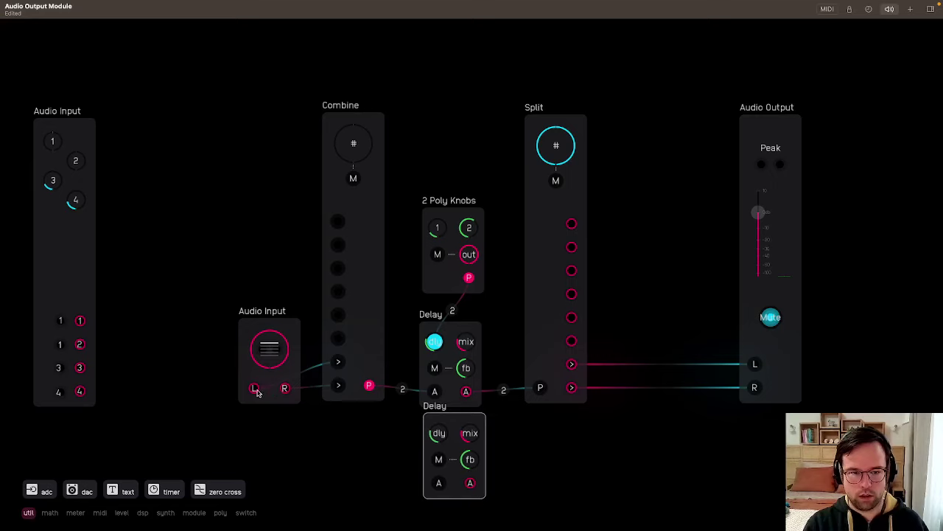
Position the duplicated Delay below the original and paste a third Delay copy
left_click_drag(255, 391, 332, 406)
left_click_drag(255, 389, 441, 482)
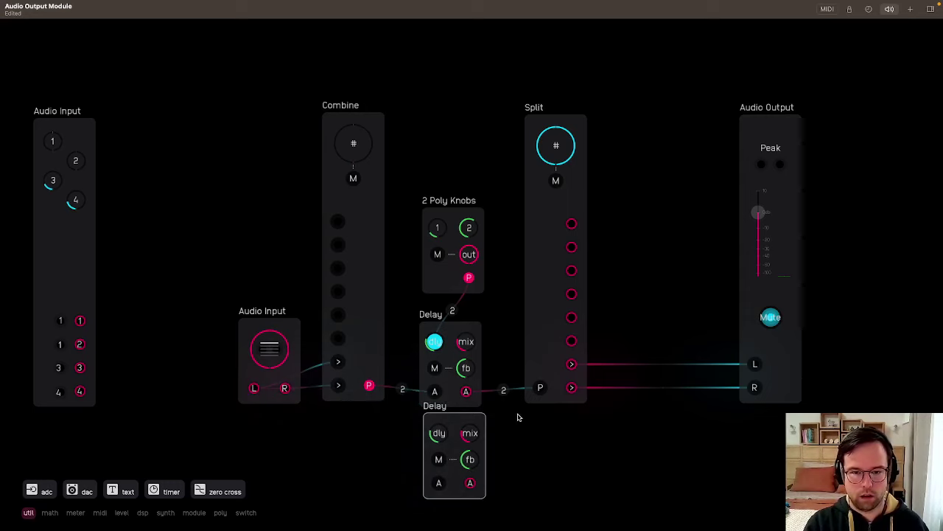
left_click_drag(545, 480, 533, 283)
left_click_drag(442, 222, 455, 349)
key("super+v")
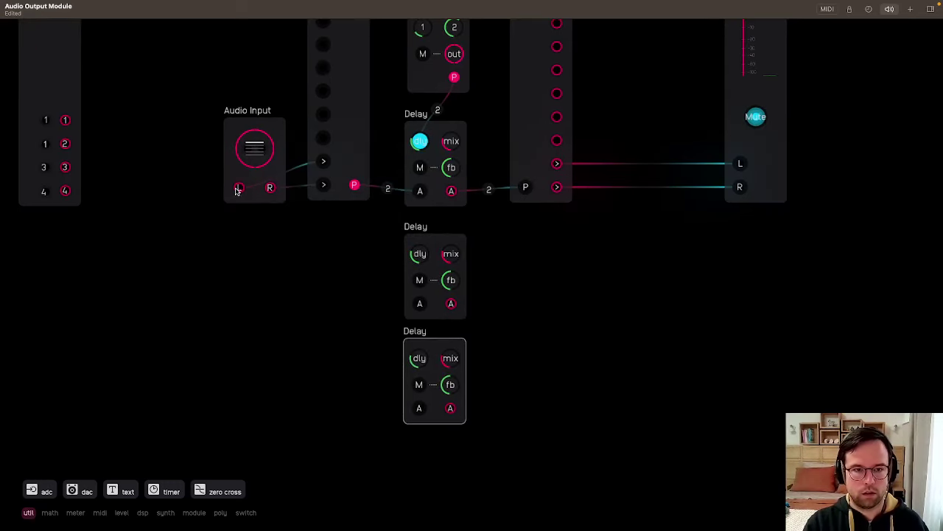
Feed Audio Input's L into the bottom Delay and R into the middle Delay
left_click_drag(237, 190, 407, 386)
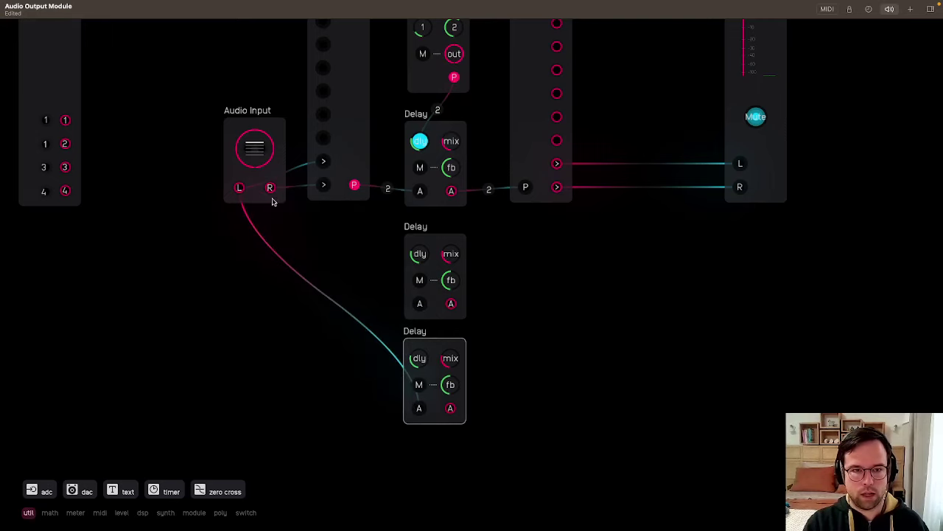
left_click_drag(270, 188, 420, 304)
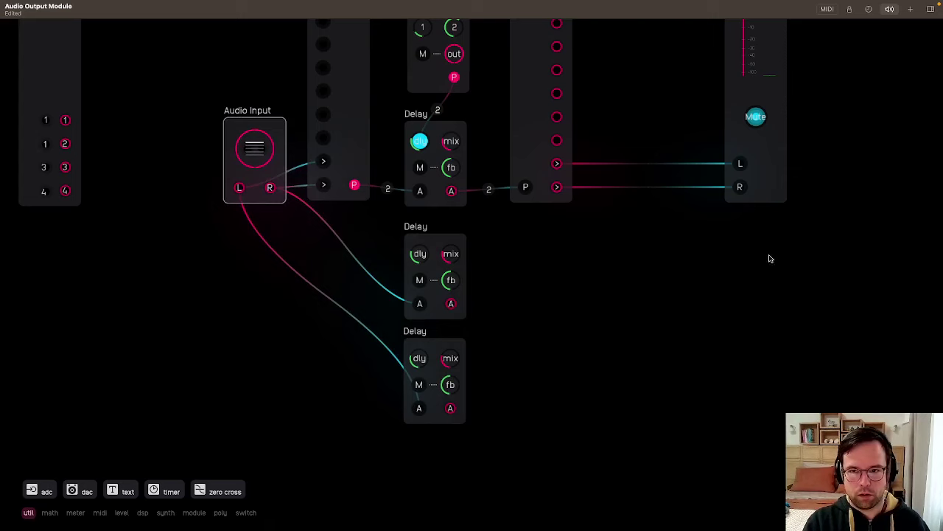
scroll(624, 254, "up", 5)
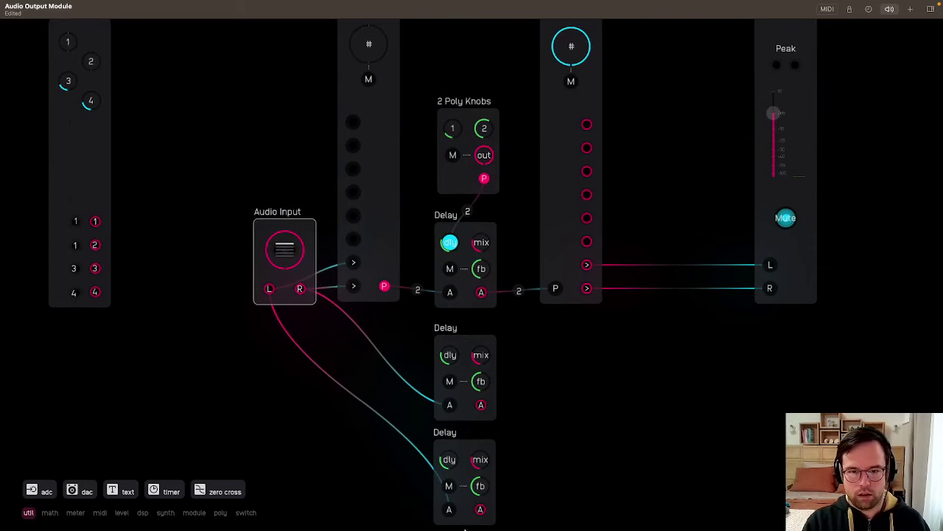
Send the middle and bottom Delays' outputs to Audio Output L and R
key("Escape")
left_click_drag(459, 230, 459, 227)
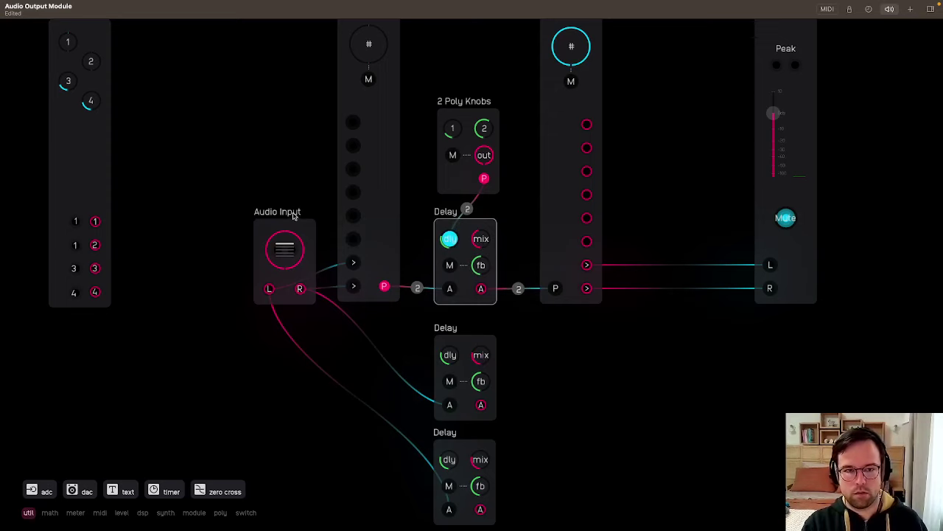
left_click_drag(770, 264, 481, 405)
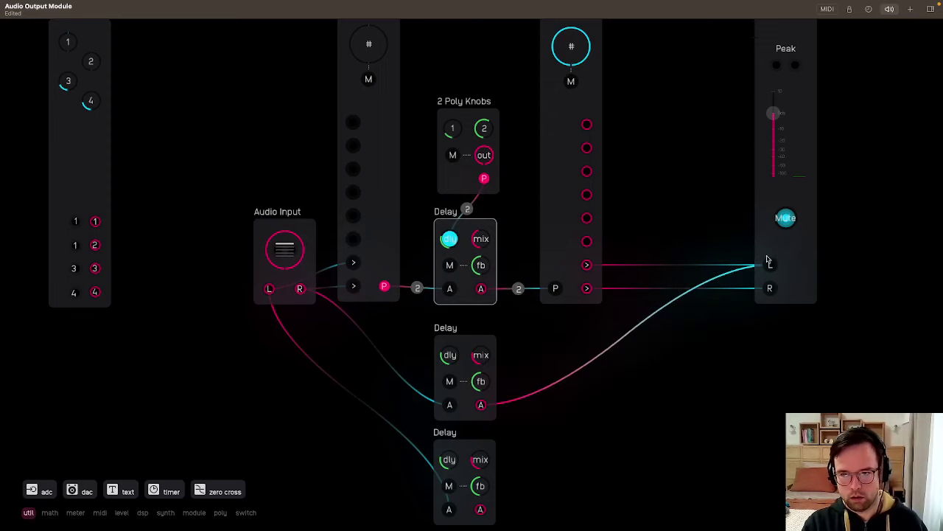
left_click_drag(480, 509, 603, 442)
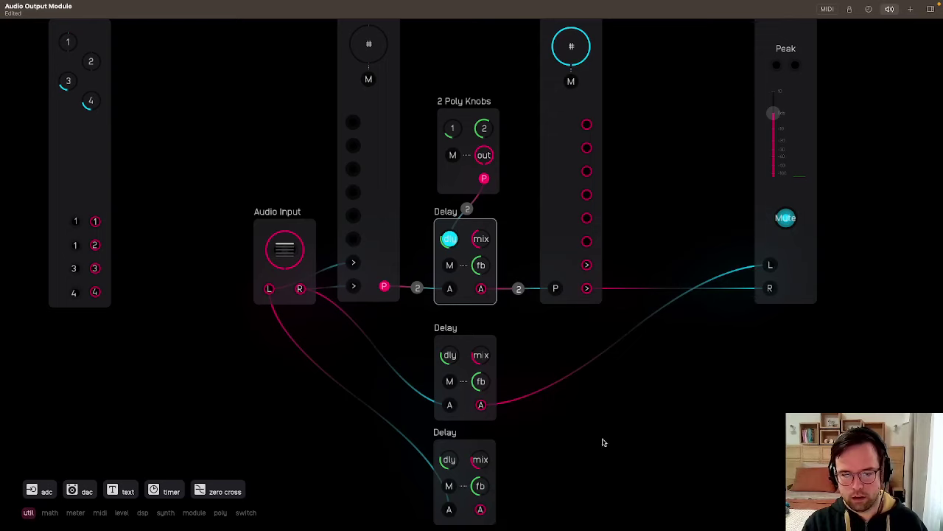
left_click_drag(480, 510, 769, 288)
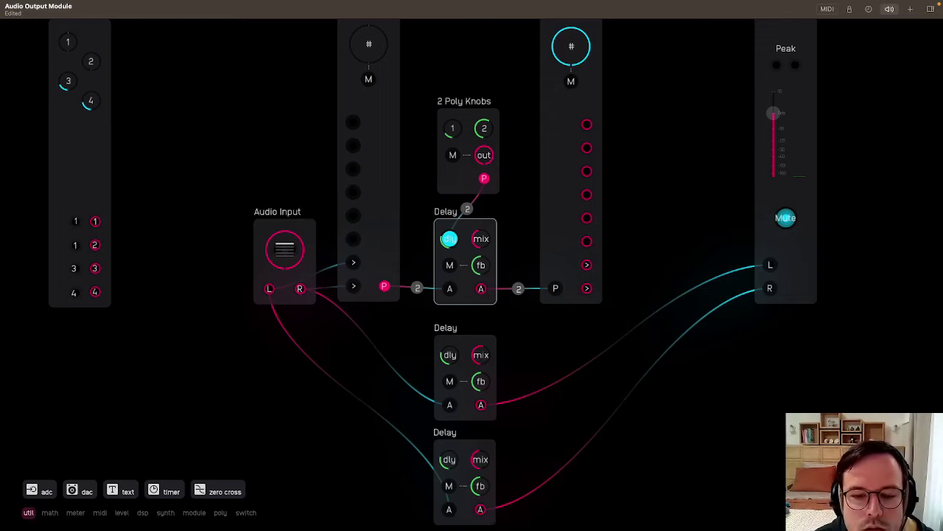
left_click(562, 334)
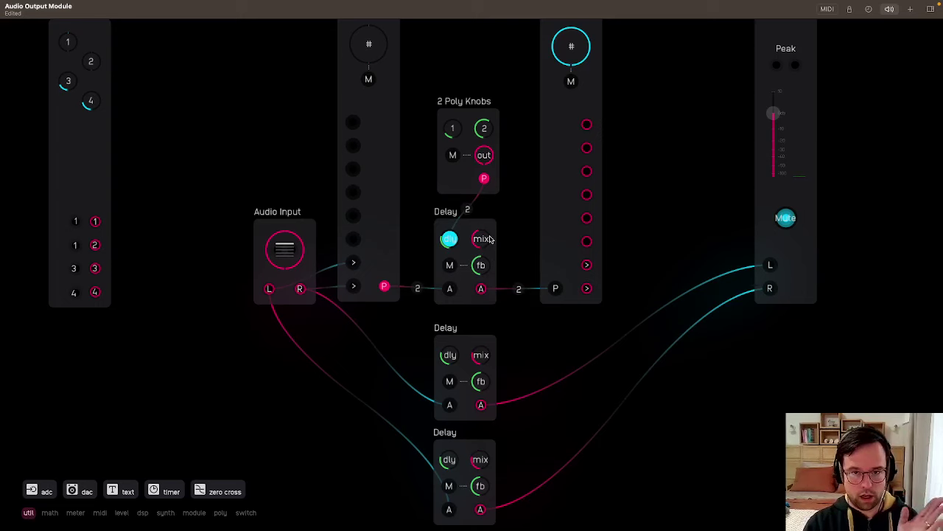
left_click_drag(464, 177, 463, 183)
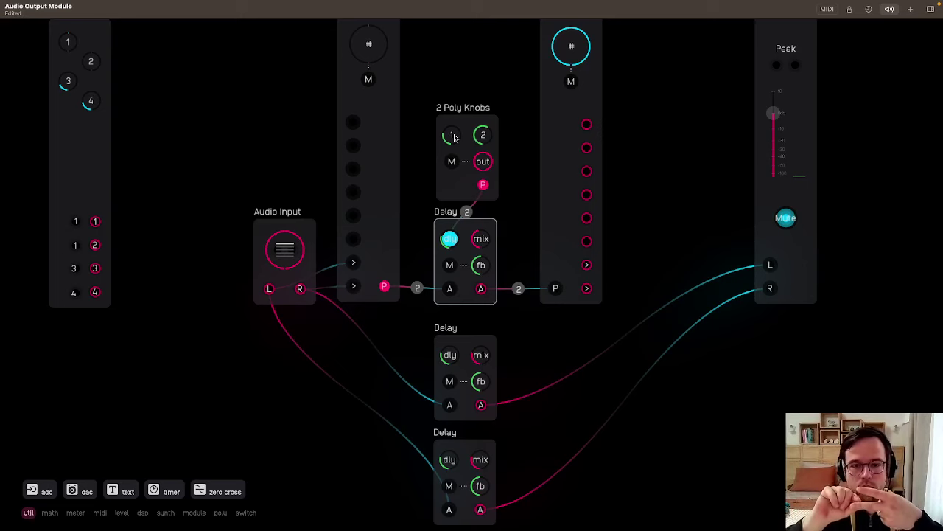
Duplicate 2 Poly Knobs right of Split, wire it to the Delay's fb, then delete it
left_click_drag(461, 131, 660, 111)
left_click_drag(274, 90, 454, 104)
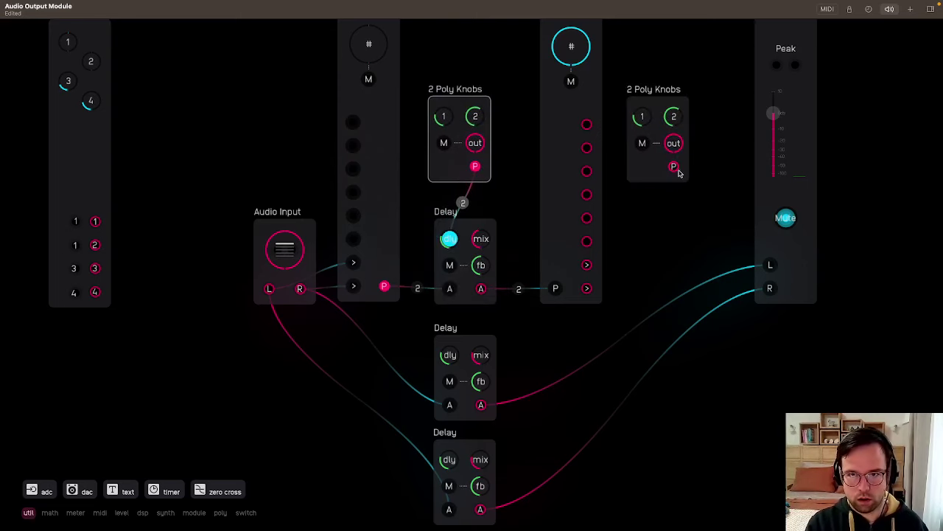
left_click_drag(674, 168, 480, 265)
left_click_drag(658, 113, 651, 152)
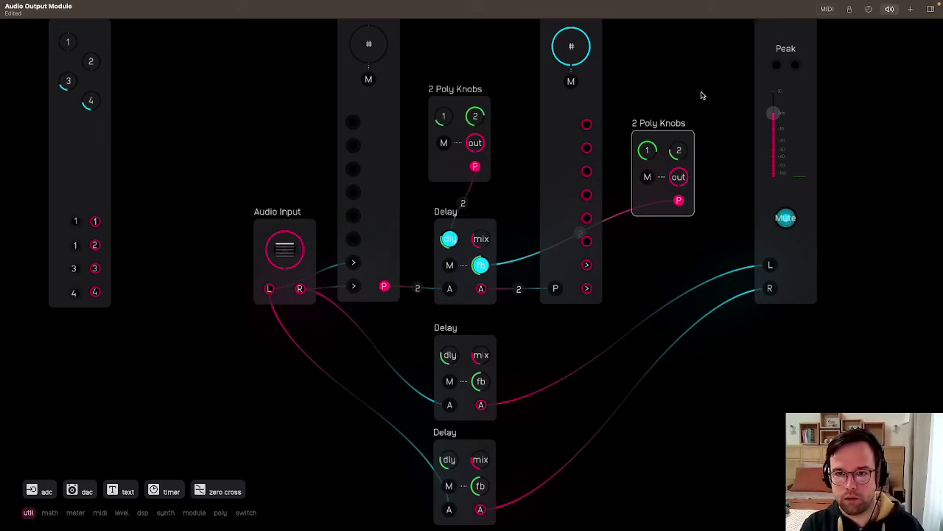
key("Delete")
key("Delete")
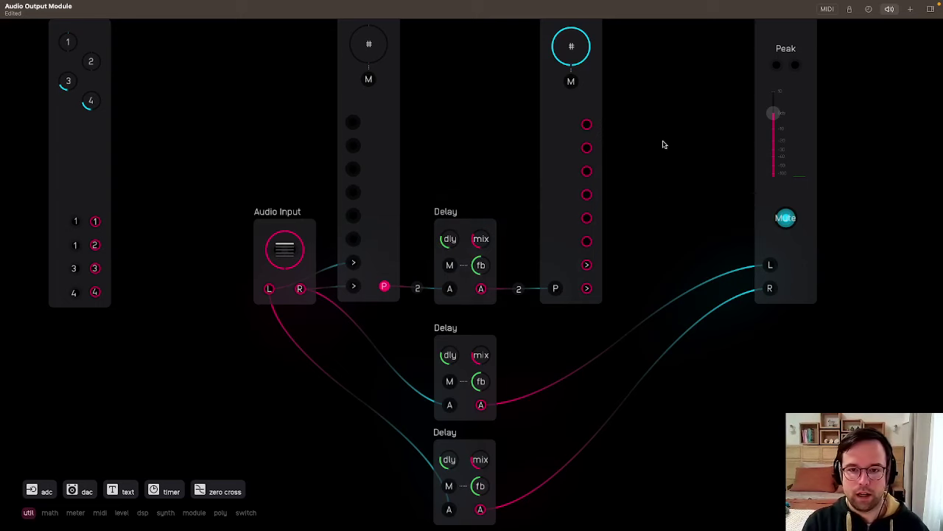
Cable Split's two outputs into Audio Output L and R
left_click_drag(664, 184, 660, 275)
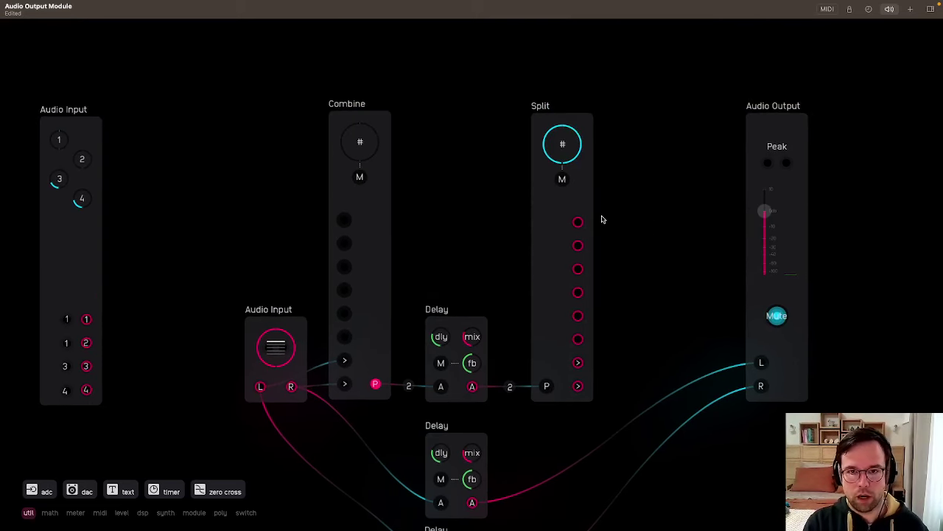
left_click_drag(578, 362, 762, 362)
left_click_drag(579, 387, 762, 386)
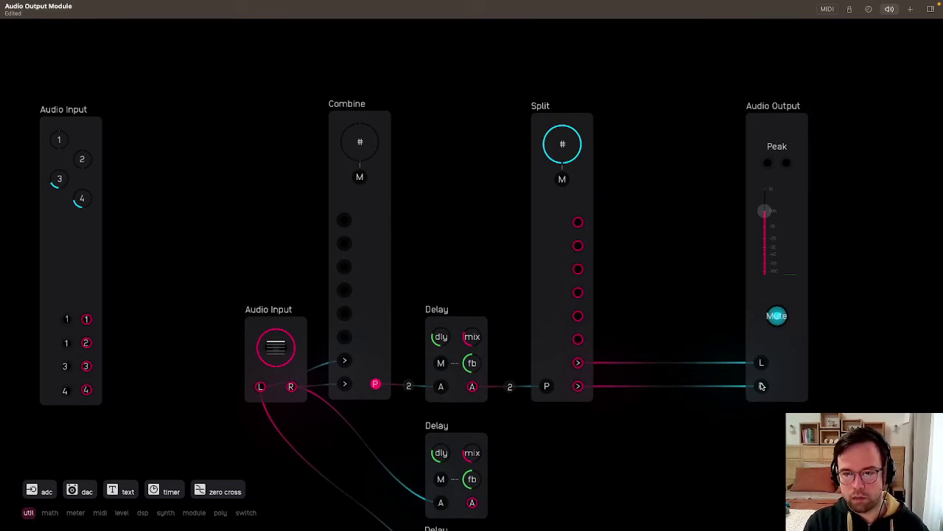
Try cabling the top Delay's output into Audio Output L, then remove that cable
scroll(514, 351, "down", 5)
left_click_drag(419, 300, 708, 276)
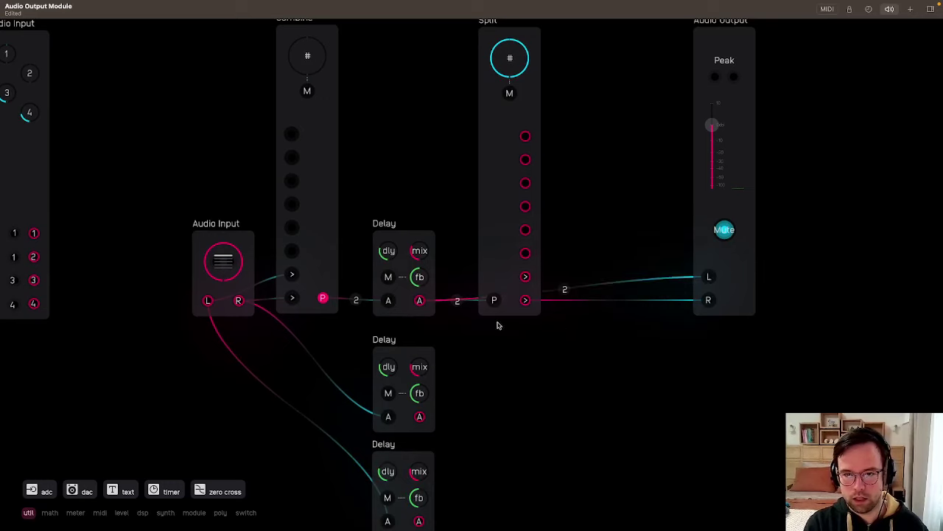
left_click_drag(422, 301, 731, 309)
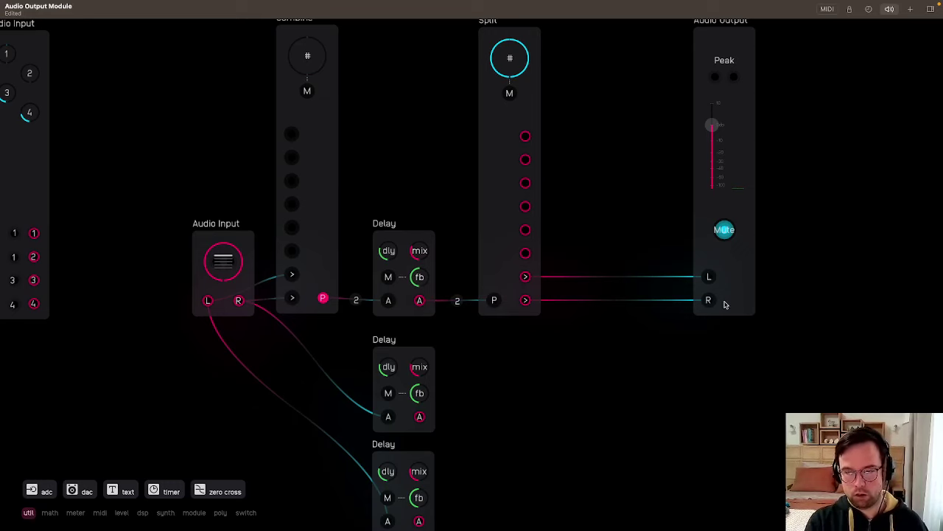
left_click_drag(419, 300, 711, 277)
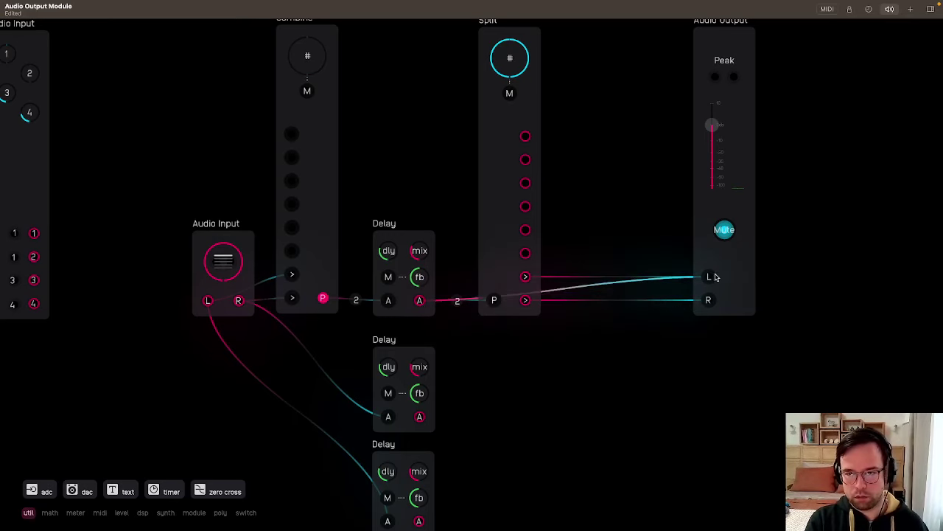
left_click_drag(711, 277, 632, 375)
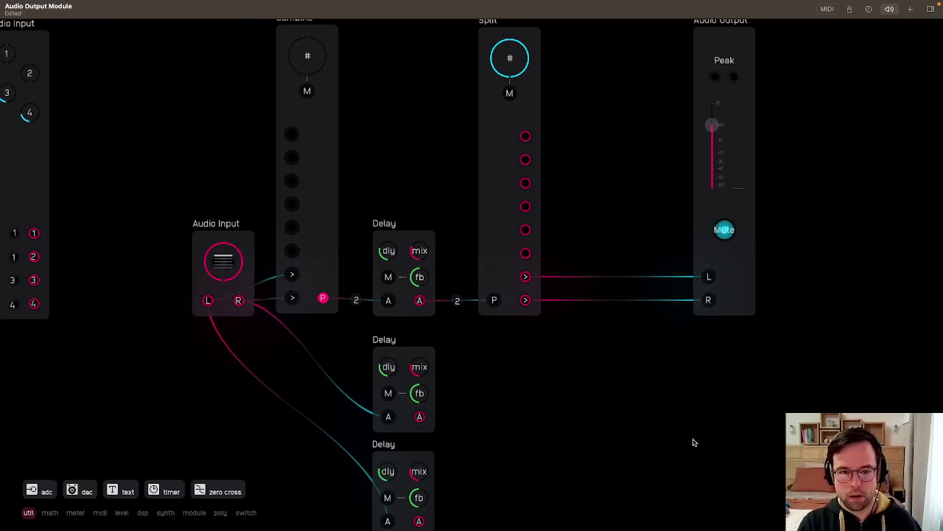
Undo to remove the two lower Delay modules and bring the compact row into view
scroll(632, 336, "down", 2)
scroll(631, 336, "left", 2)
scroll(607, 427, "down", 2)
key("ctrl+z")
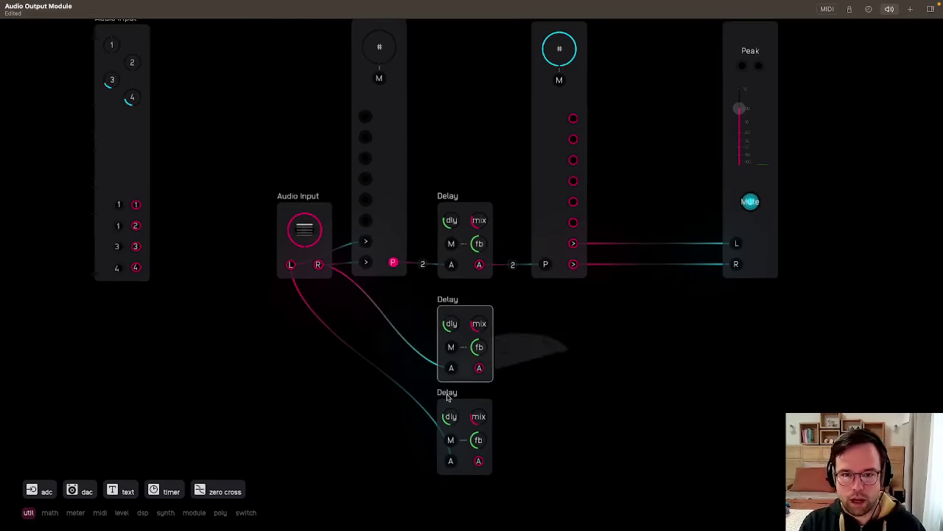
left_click_drag(657, 310, 650, 425)
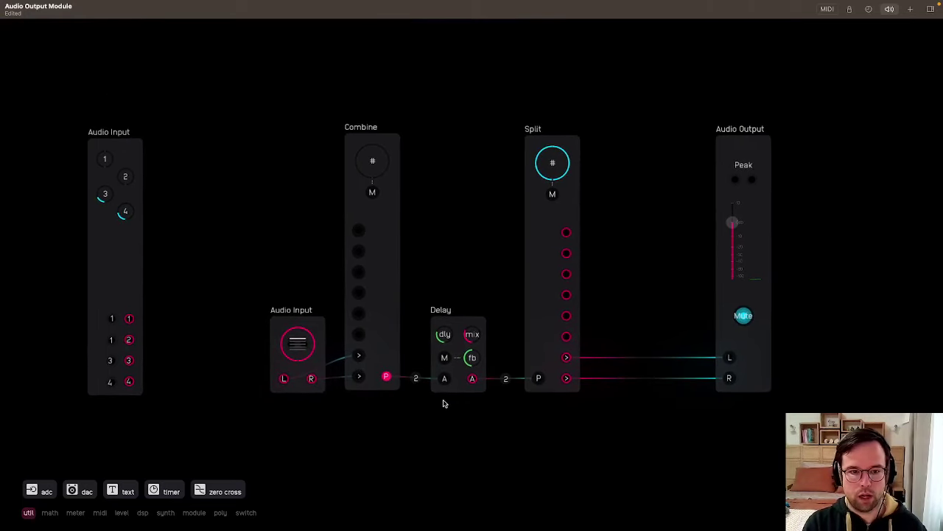
Move the stereo Audio Input aside, set the four-channel module beside Combine, raise channel 3
left_click_drag(326, 319, 236, 298)
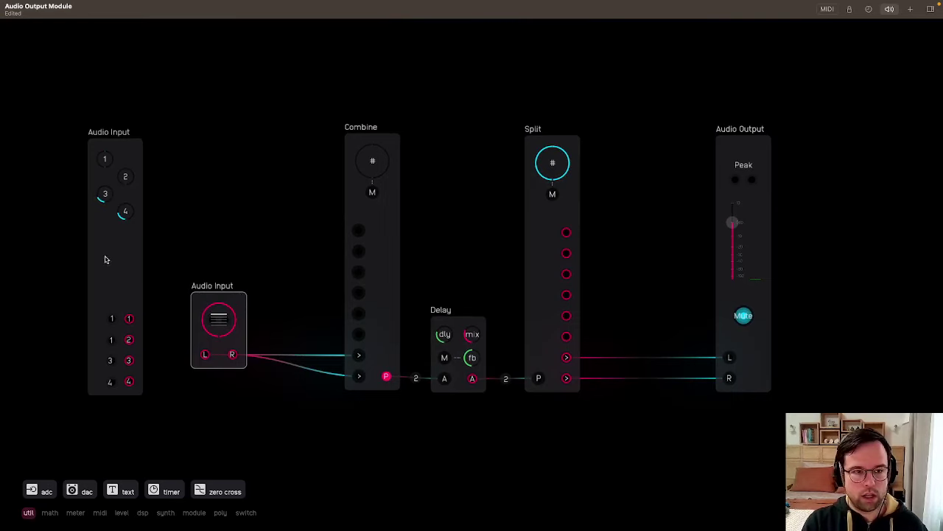
left_click_drag(103, 261, 281, 251)
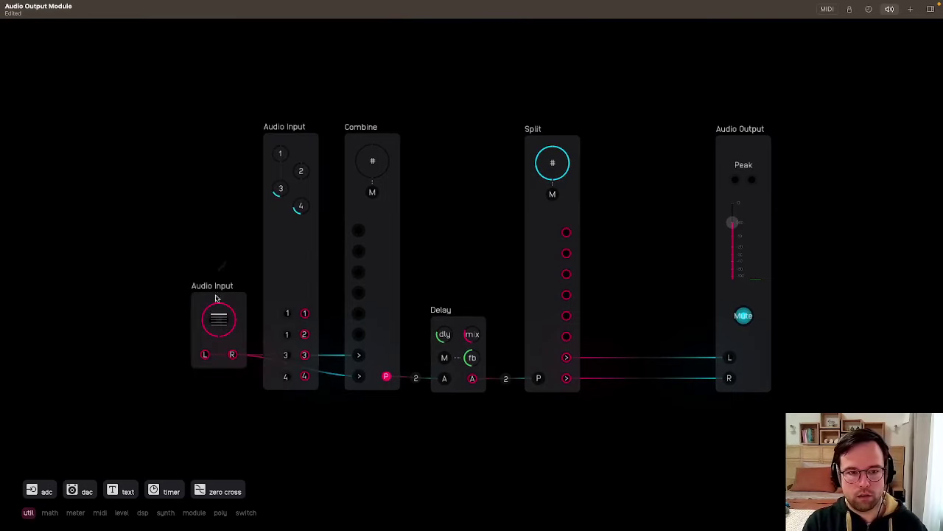
left_click_drag(292, 289, 282, 223)
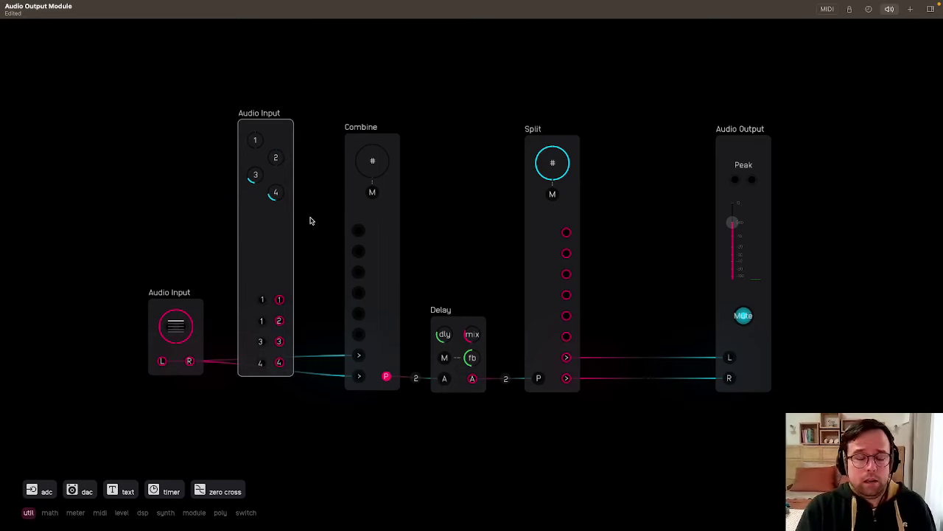
left_click_drag(260, 179, 259, 171)
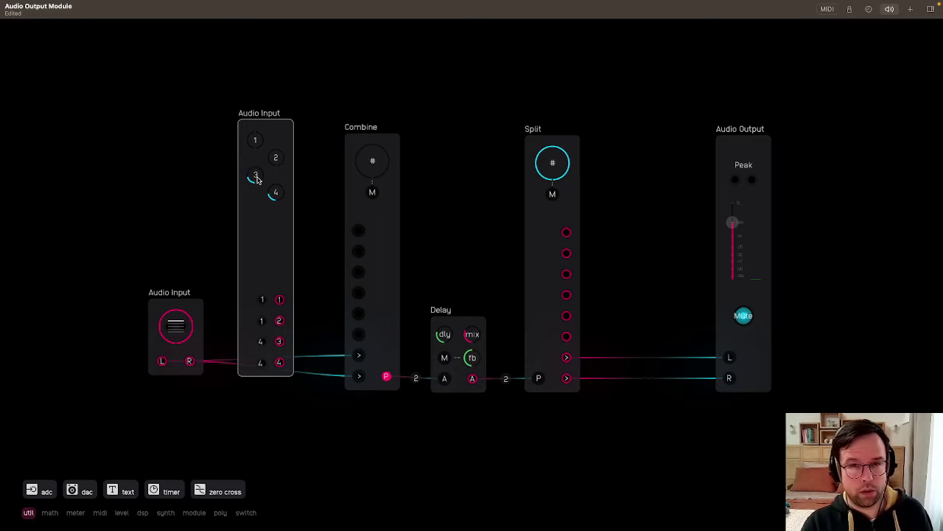
Turn channel 3 back to 1 and push both Audio Input modules tight against Combine
left_click_drag(257, 180, 258, 171)
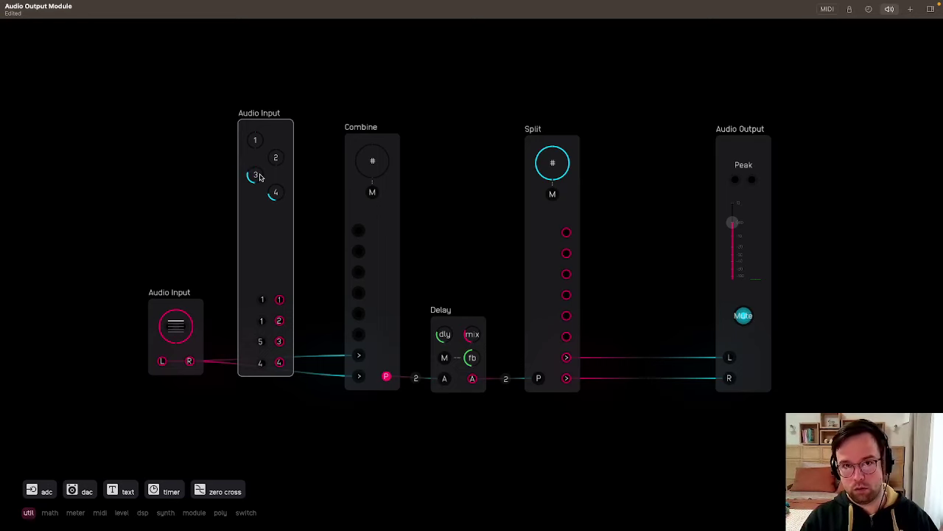
left_click_drag(260, 177, 260, 182)
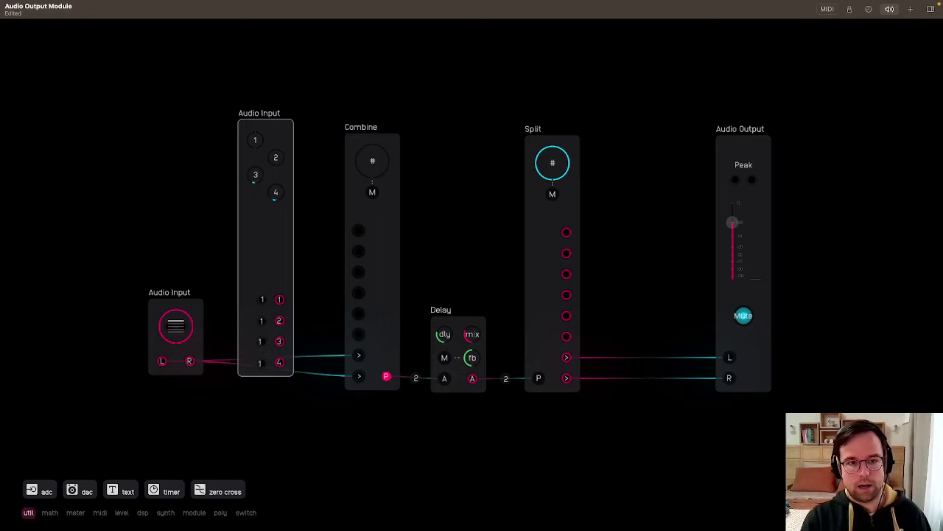
left_click_drag(255, 215, 275, 234)
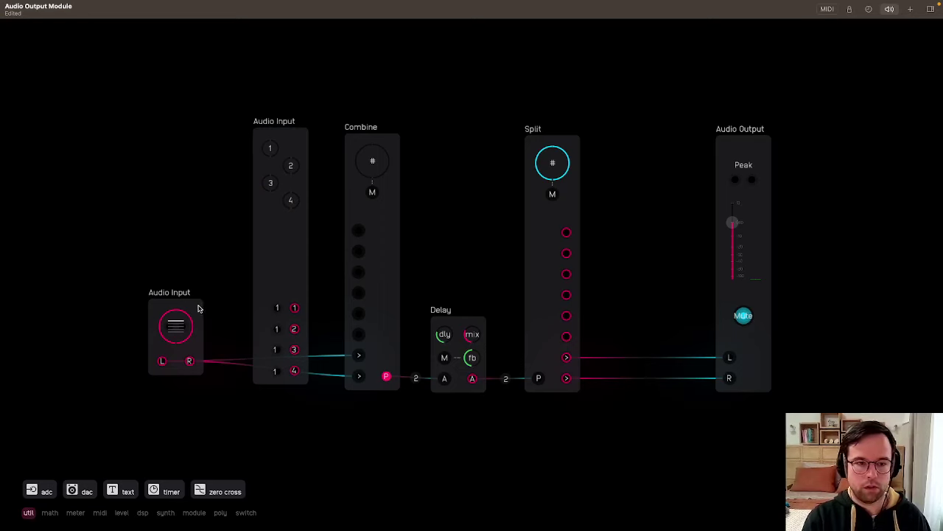
left_click_drag(198, 309, 231, 319)
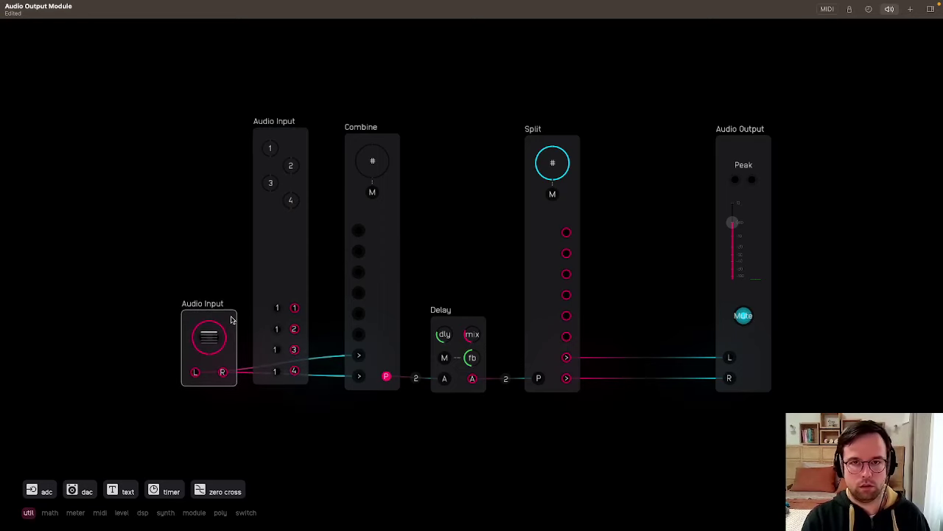
mouse_move(230, 318)
left_mouse_down()
mouse_move(222, 305)
mouse_move(224, 313)
left_mouse_up()
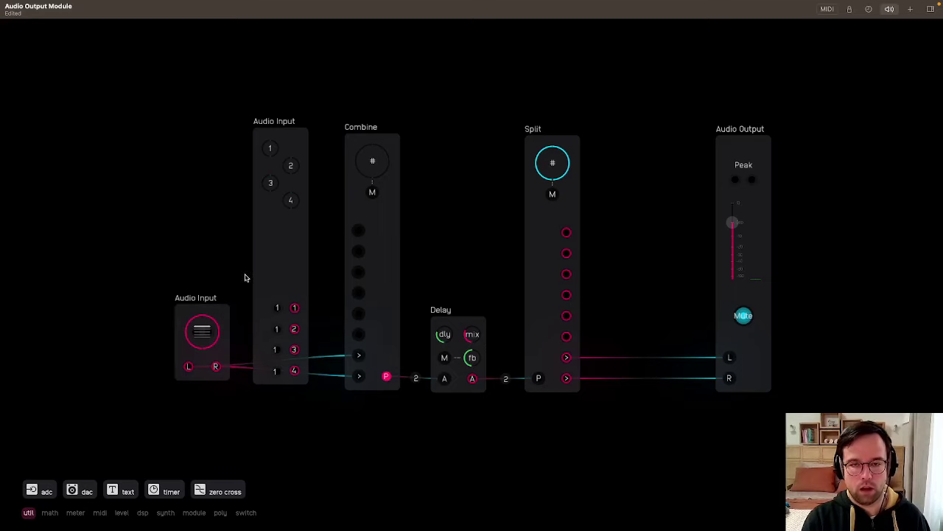
left_click_drag(281, 257, 299, 261)
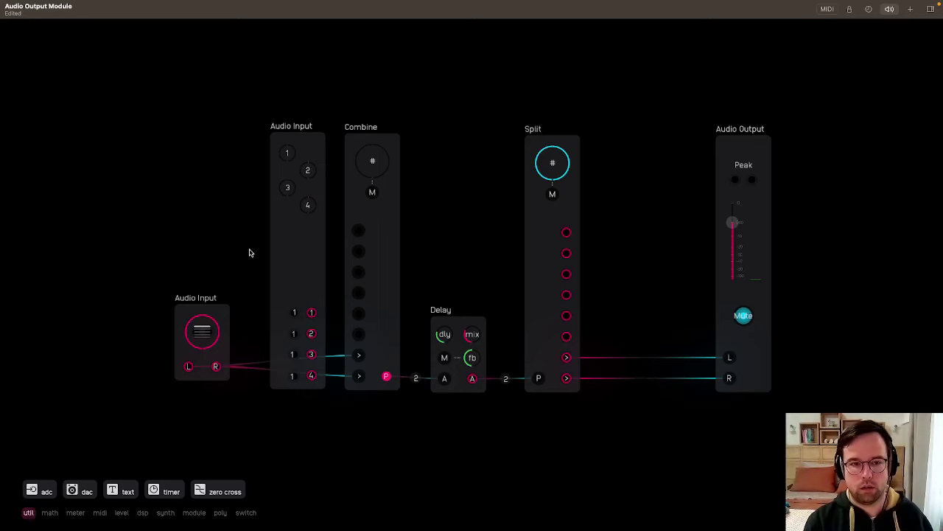
Inspect the Audio Input module and its Audio Input Core internals, then return to the root patch
double_click(297, 236)
double_click(426, 196)
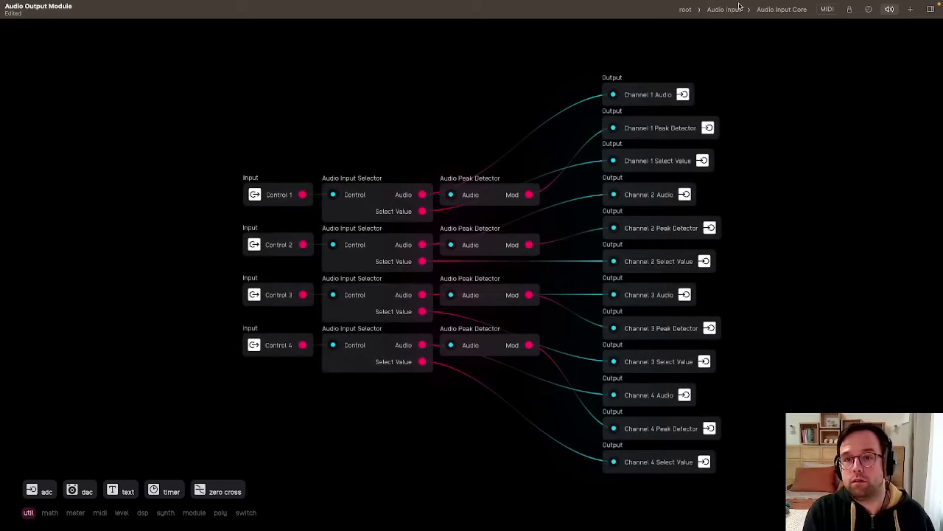
left_click(686, 9)
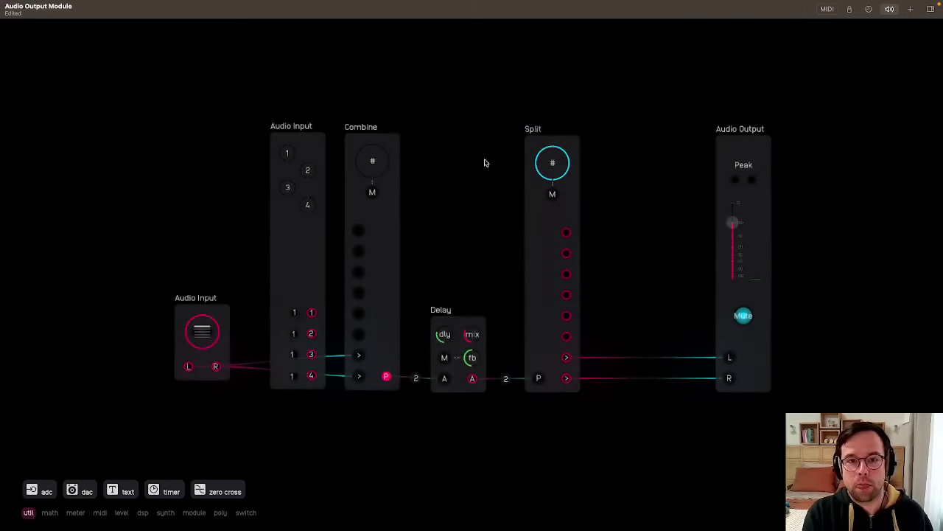
Set the four-channel Audio Input's channels 3 and 4 to inputs 3 and 4
left_click_drag(310, 261, 311, 266)
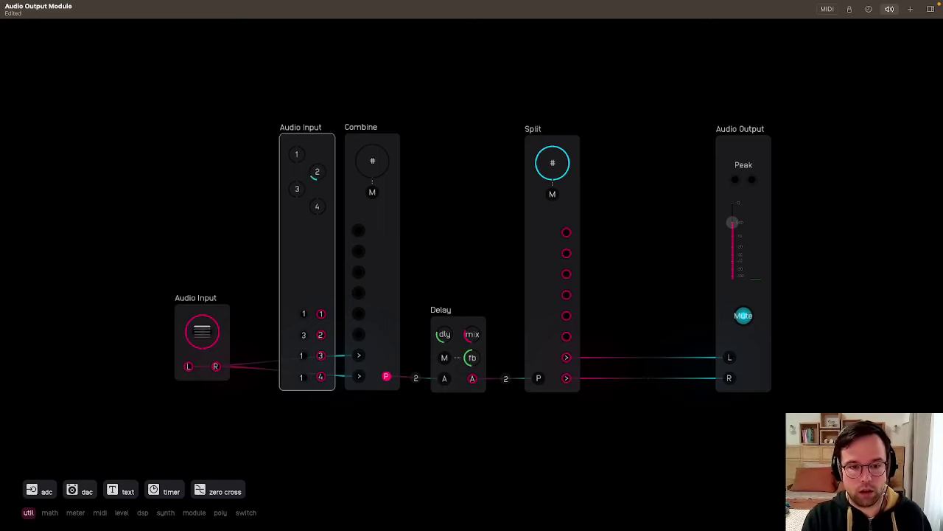
left_click_drag(297, 188, 294, 193)
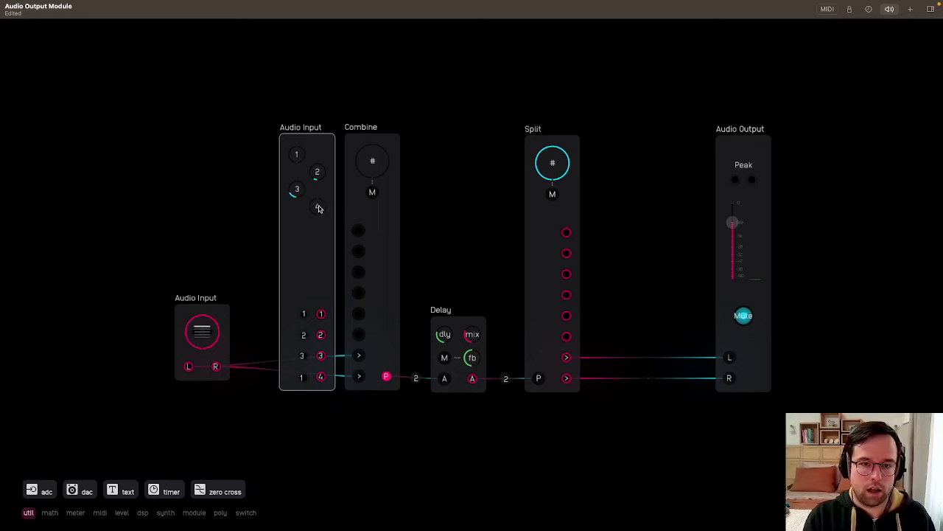
left_click_drag(318, 209, 313, 209)
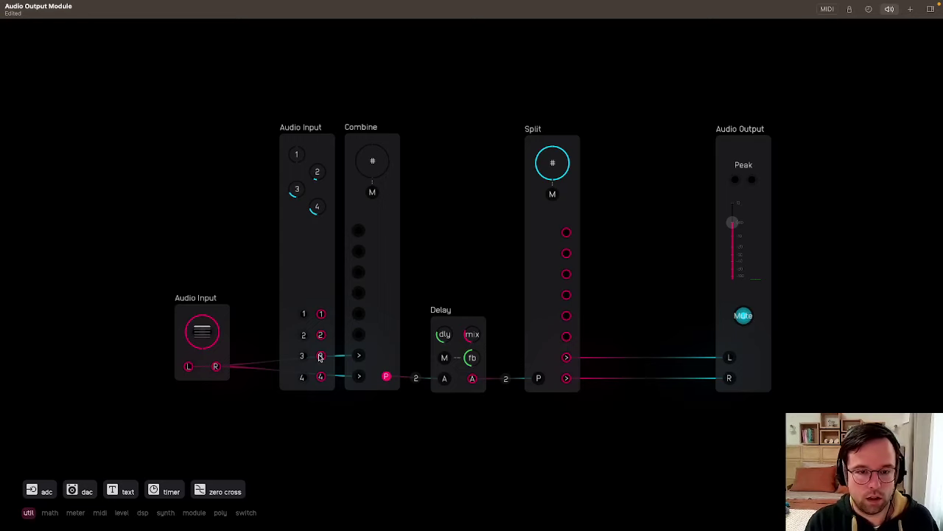
Replace the stereo cables into Combine with a cable from the four-channel Audio Input
left_click(359, 357)
left_click(361, 377)
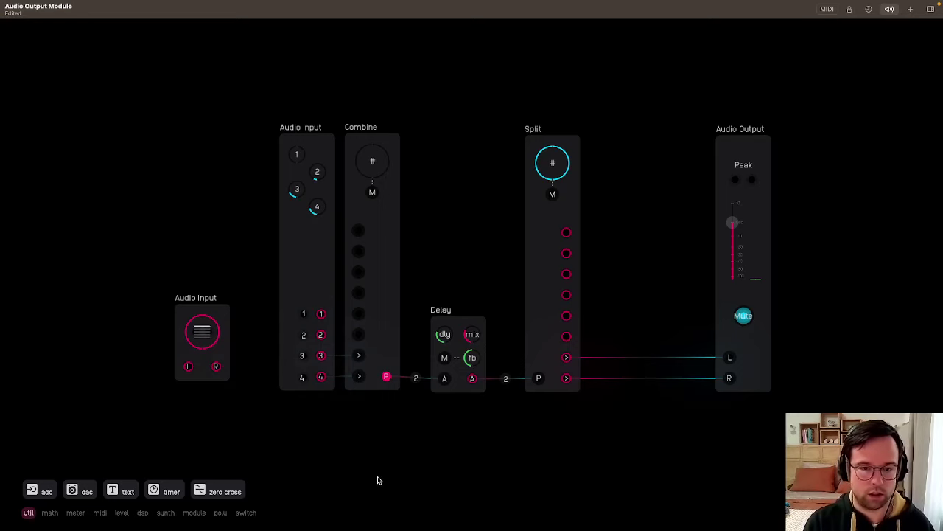
left_click_drag(321, 314, 357, 377)
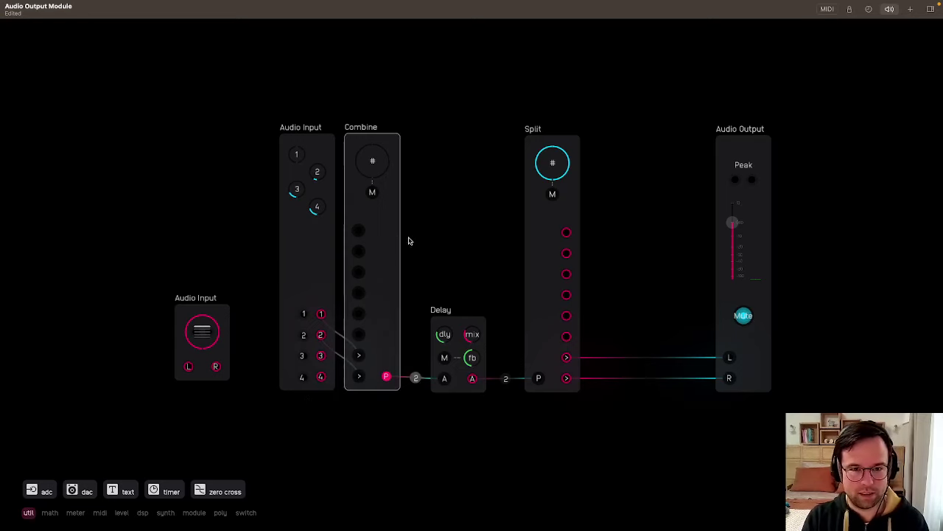
Close the gaps around Delay by shifting Audio Input and Combine right and Split and Audio Output left, then tuck the stereo Audio Input against the four-channel module
left_click(327, 238, "shift")
mouse_move(385, 238)
left_mouse_down()
mouse_move(409, 243)
mouse_move(399, 242)
left_mouse_up()
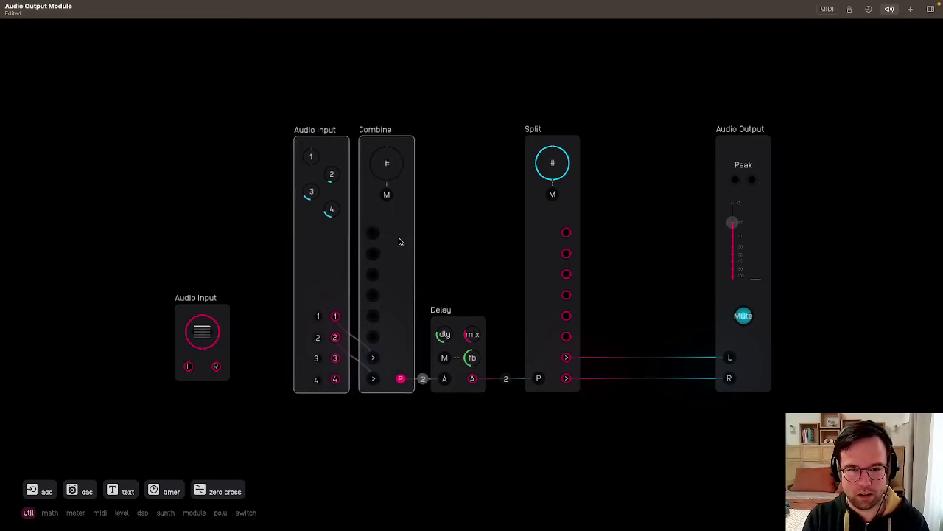
left_click_drag(561, 247, 534, 249)
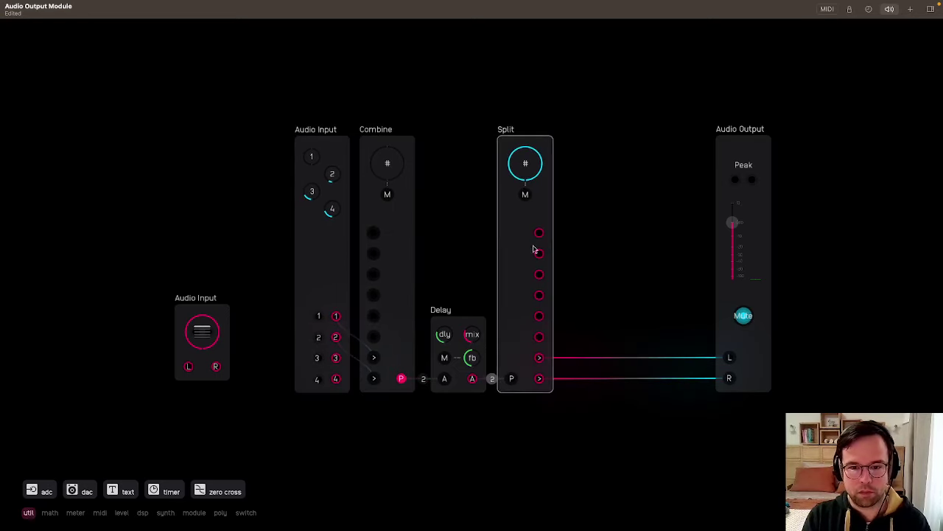
left_click_drag(765, 275, 609, 275)
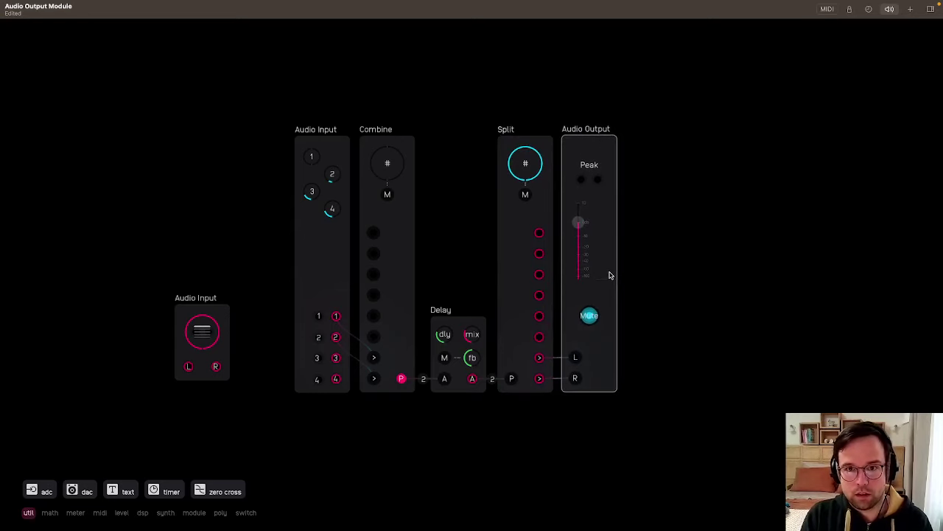
left_click_drag(215, 308, 256, 264)
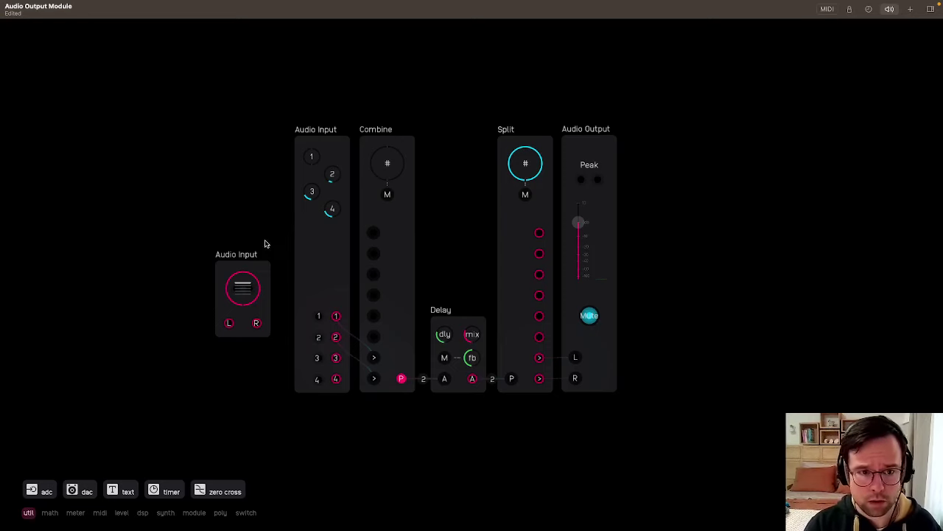
left_click_drag(253, 276, 271, 332)
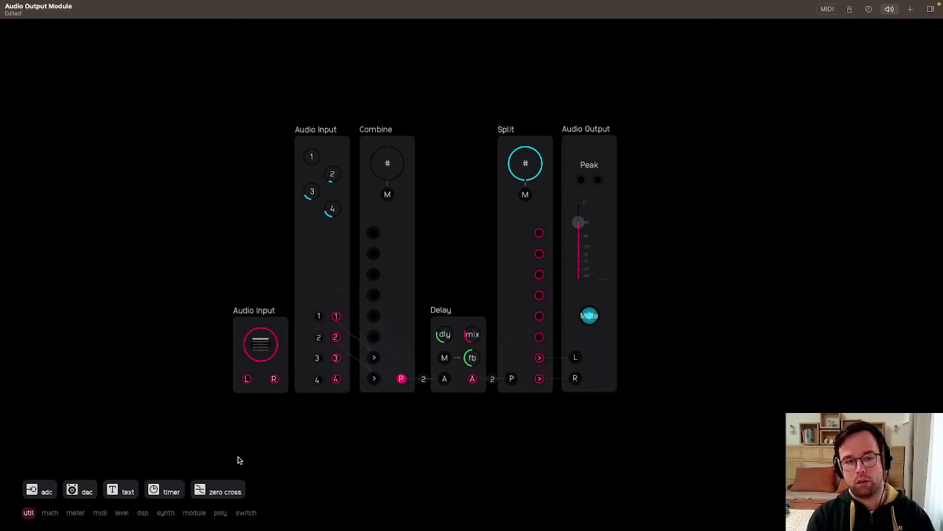
right_click(208, 226)
mouse_move(214, 233)
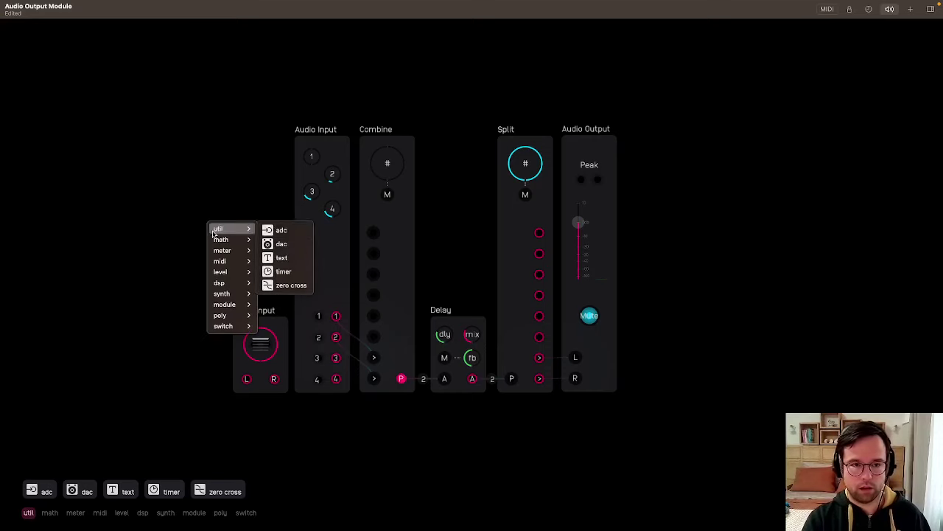
left_click(280, 230)
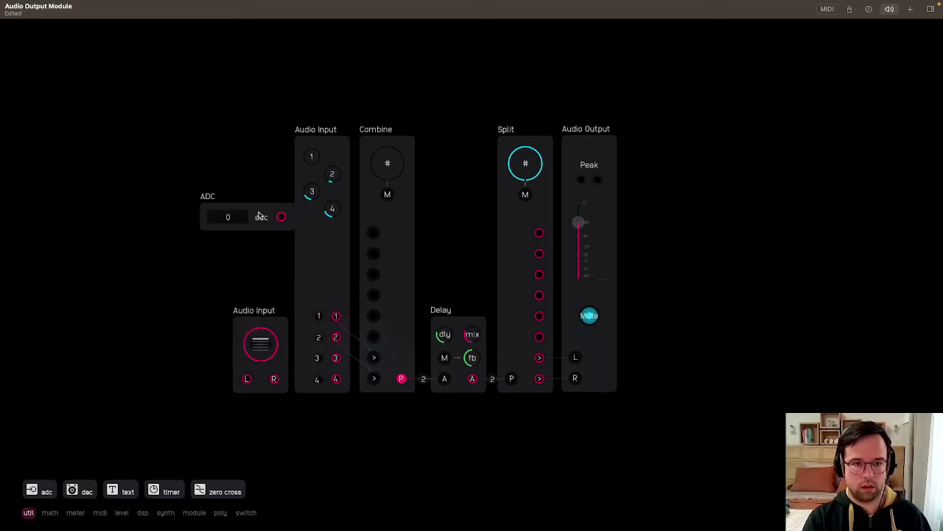
left_click_drag(200, 214, 166, 235)
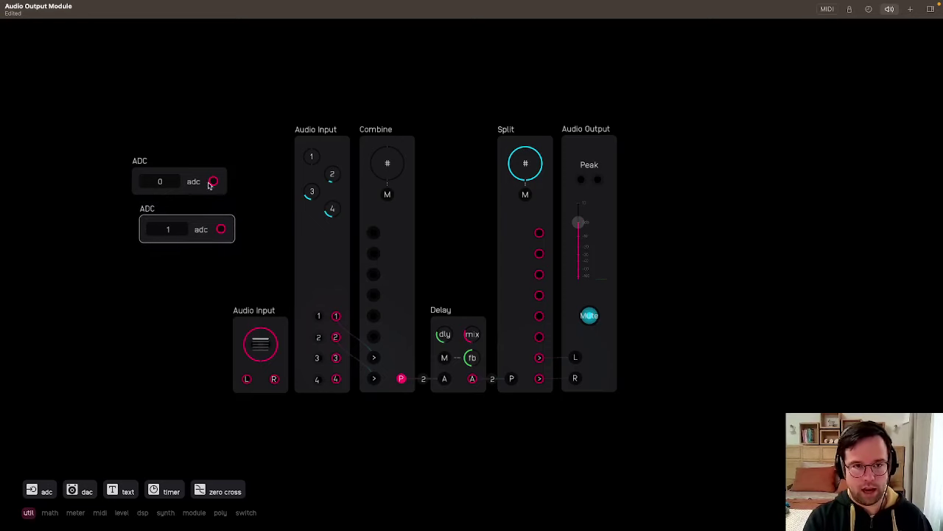
left_click_drag(212, 182, 233, 166)
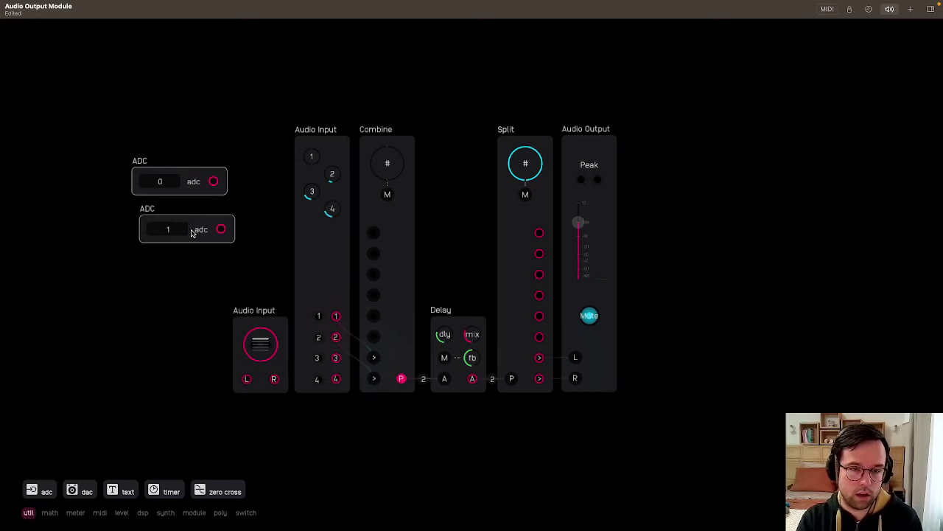
left_click_drag(216, 272, 179, 158)
key("BackSpace")
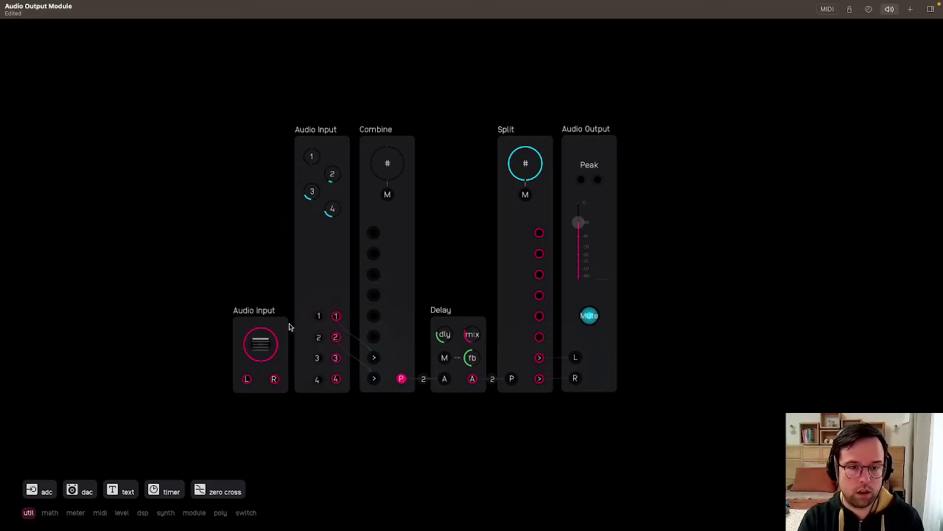